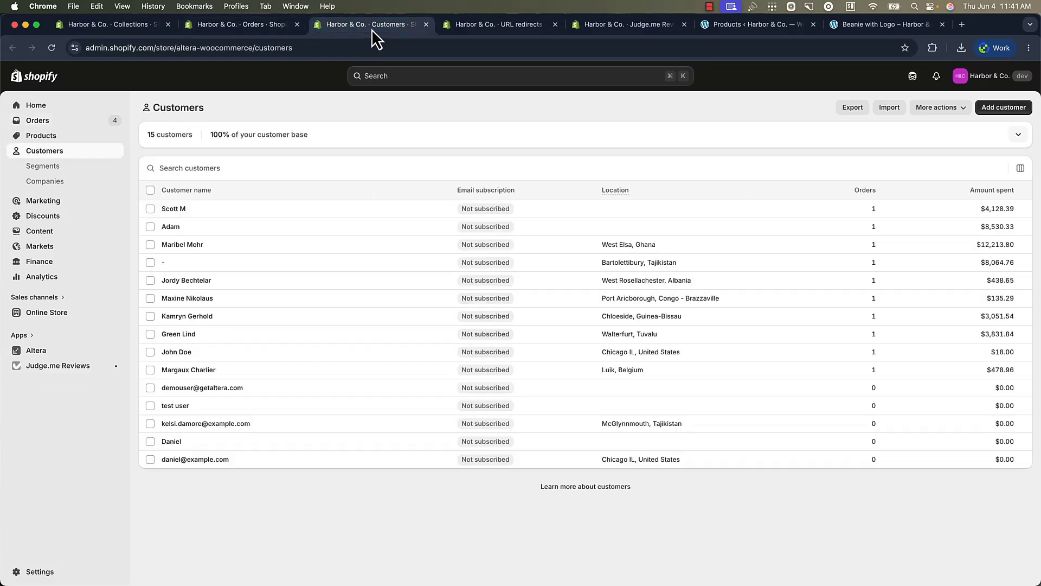
View the Shopify store's URL redirects and its Judge.me reviews.
{"action": "left_click", "coordinate": [485, 30]}
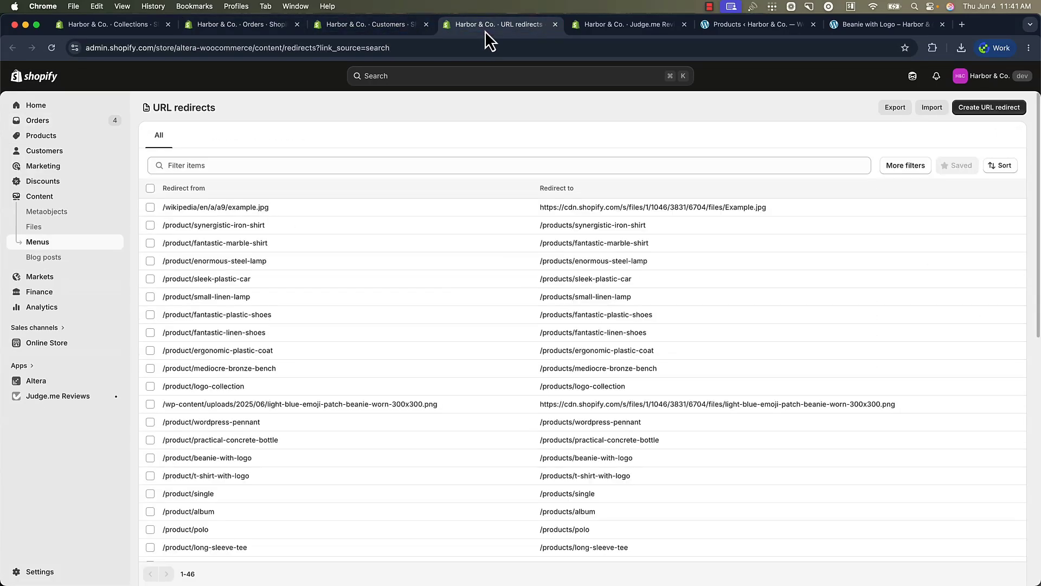
{"action": "left_click", "coordinate": [624, 31]}
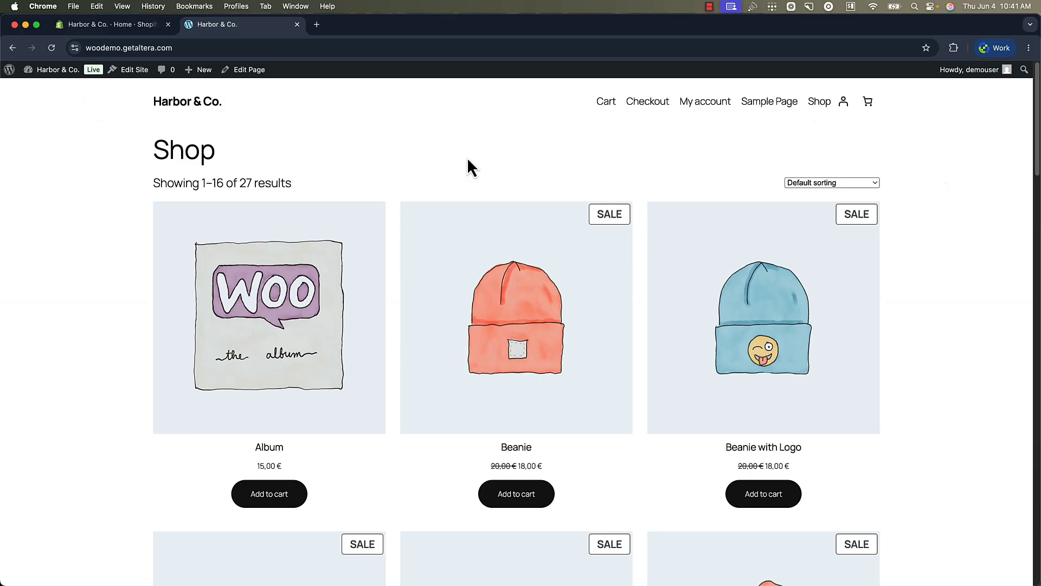
Browse the WooCommerce shop's product listing, then open the Beanie with Logo product and read through its page.
{"action": "scroll", "coordinate": [466, 159], "scroll_direction": "down", "scroll_amount": 10}
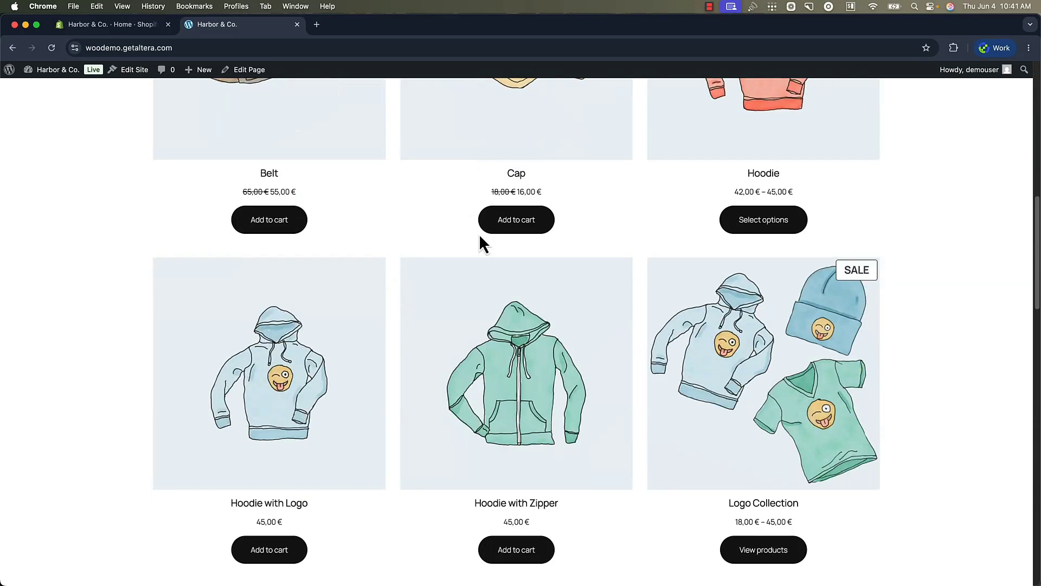
{"action": "scroll", "coordinate": [481, 242], "scroll_direction": "up", "scroll_amount": 10}
{"action": "left_click", "coordinate": [819, 352]}
{"action": "scroll", "coordinate": [613, 330], "scroll_direction": "down", "scroll_amount": 6}
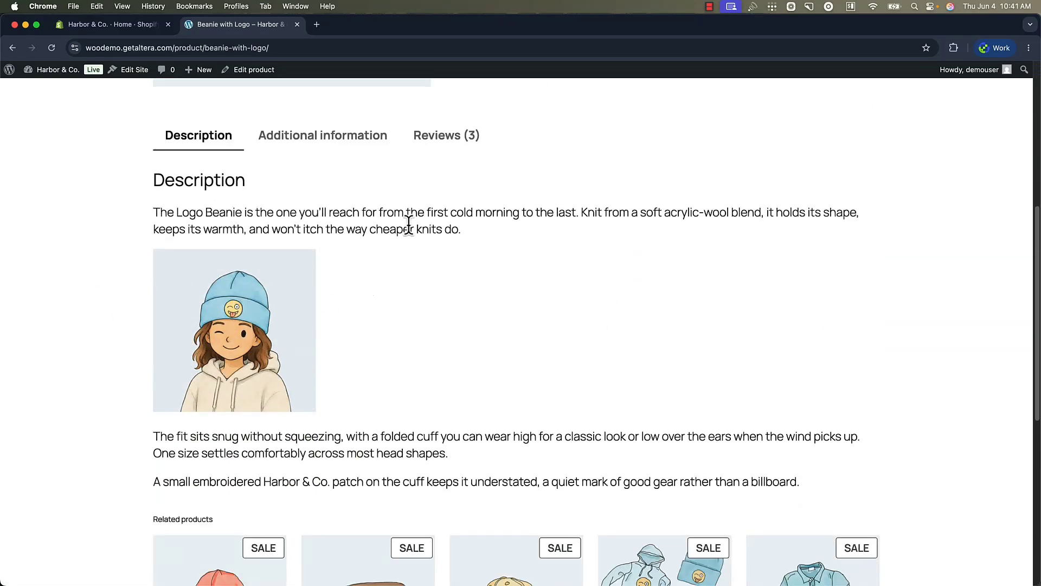
{"action": "scroll", "coordinate": [472, 293], "scroll_direction": "up", "scroll_amount": 5}
{"action": "scroll", "coordinate": [472, 285], "scroll_direction": "up", "scroll_amount": 1}
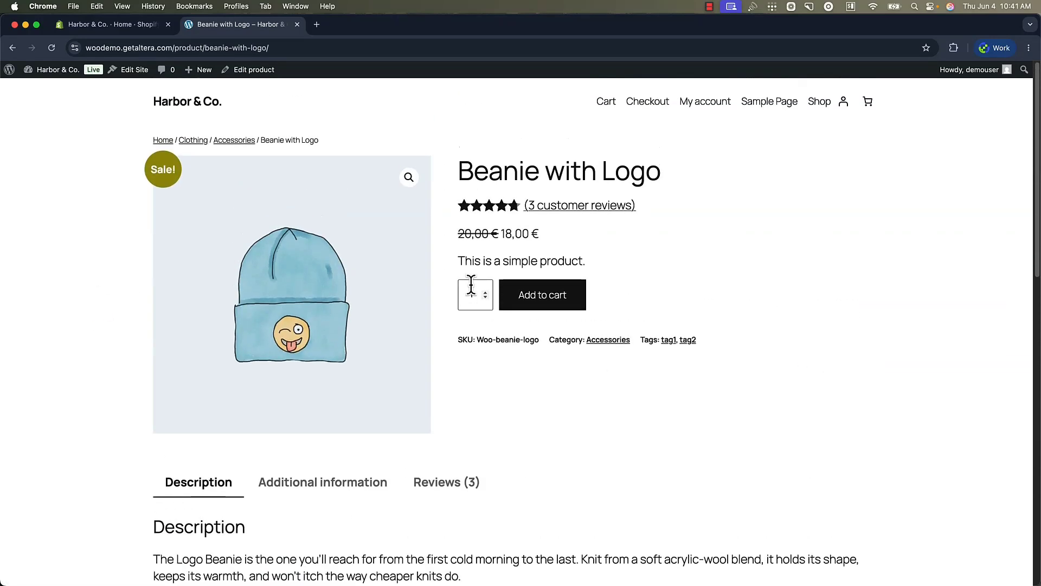
Open the WordPress admin from the store site and review the WooCommerce orders list.
{"action": "left_click", "coordinate": [48, 69]}
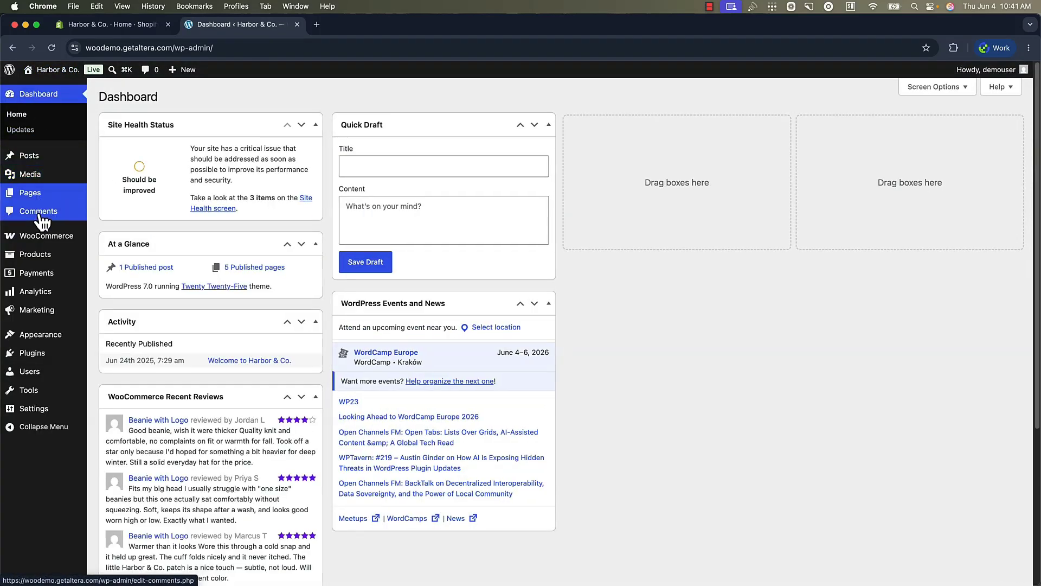
{"action": "mouse_move", "coordinate": [9, 237]}
{"action": "left_click", "coordinate": [143, 257]}
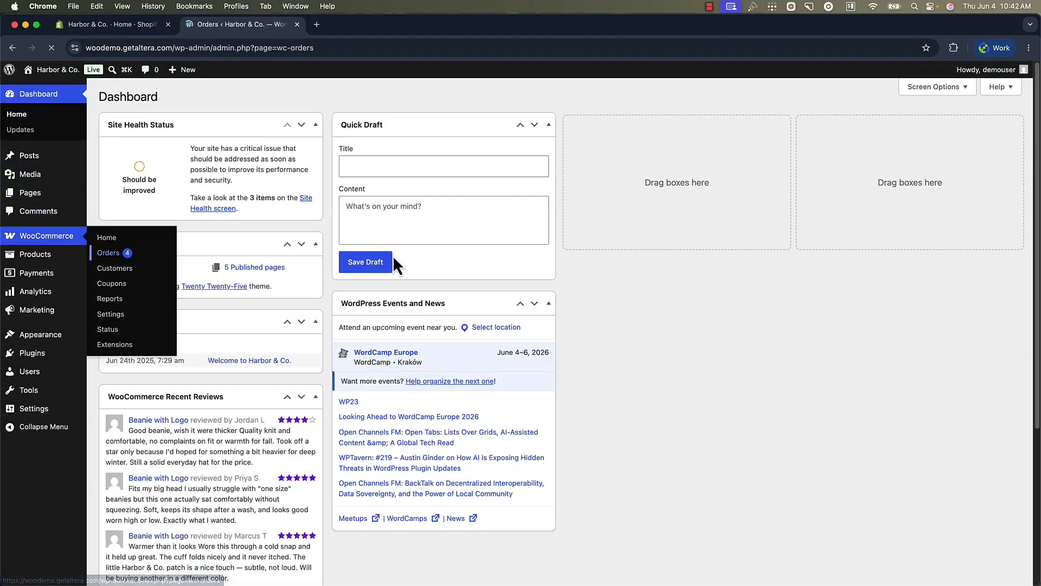
{"action": "scroll", "coordinate": [226, 293], "scroll_direction": "down", "scroll_amount": 2}
{"action": "scroll", "coordinate": [223, 308], "scroll_direction": "up", "scroll_amount": 2}
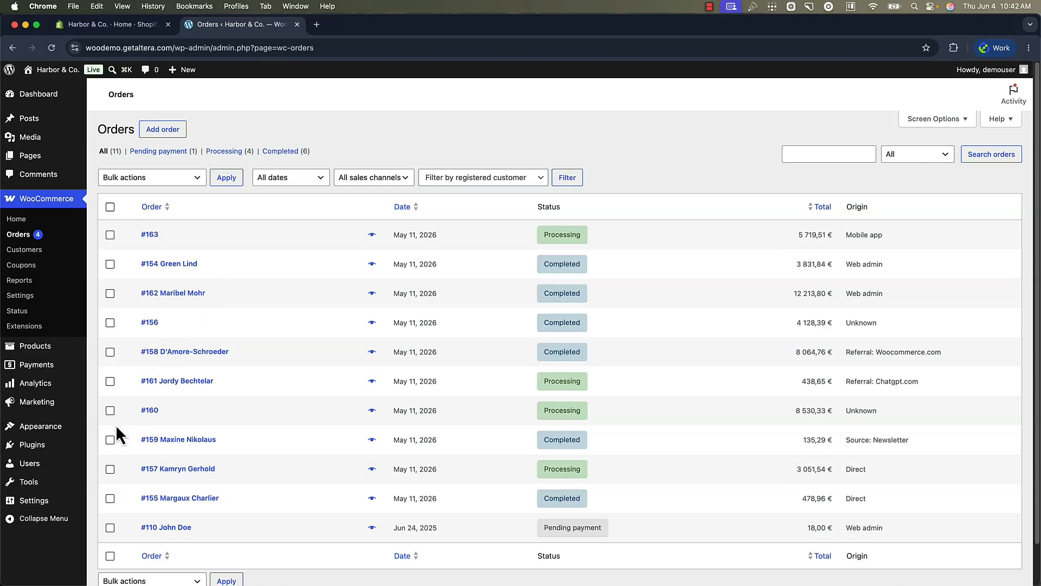
Open the WordPress permalink settings to check which permalink structure the site uses.
{"action": "mouse_move", "coordinate": [61, 502]}
{"action": "left_click", "coordinate": [149, 540]}
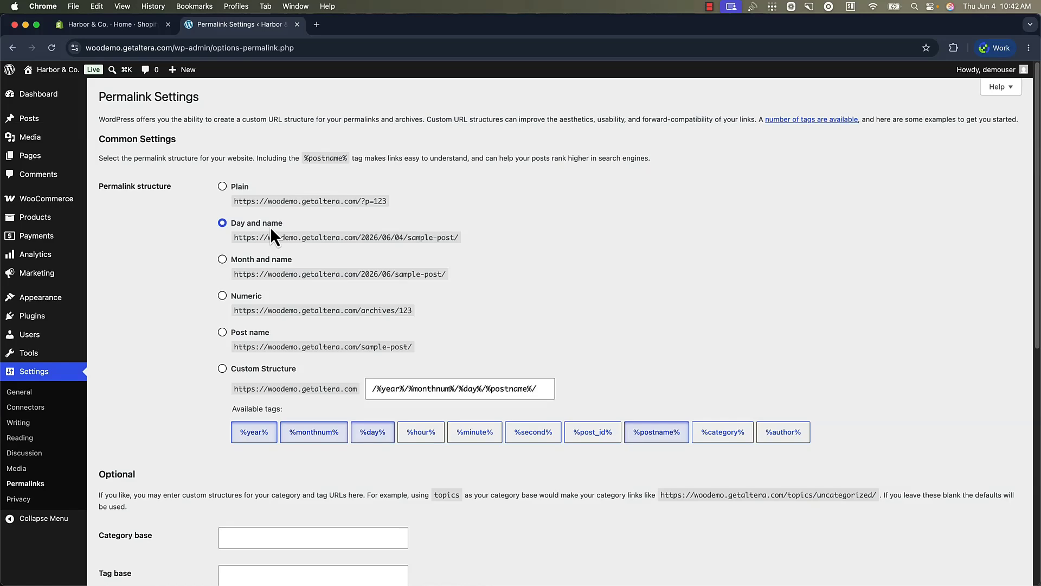
Open the REST API keys section of WooCommerce's advanced settings.
{"action": "mouse_move", "coordinate": [55, 199]}
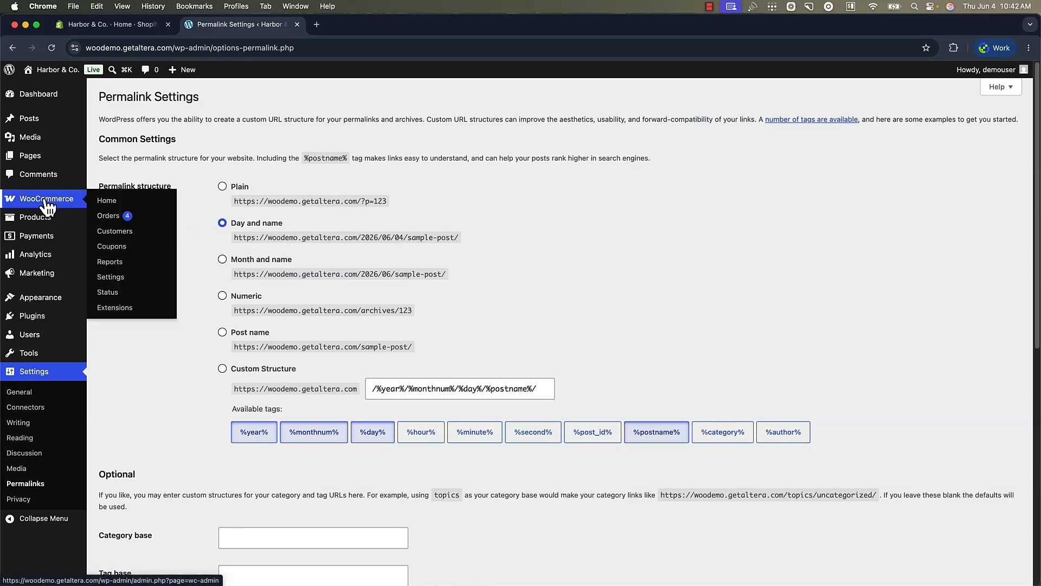
{"action": "left_click", "coordinate": [122, 278]}
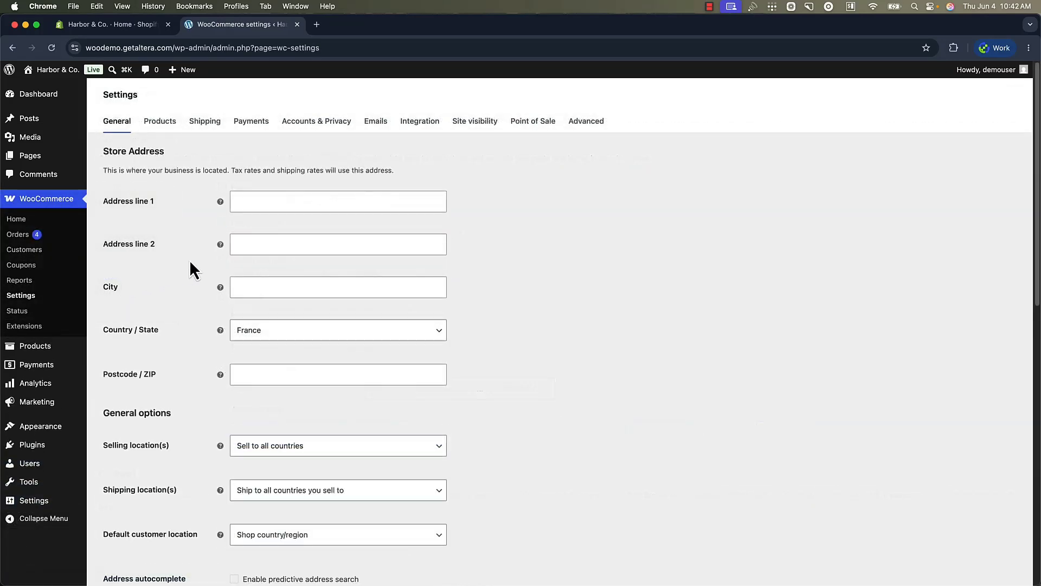
{"action": "left_click", "coordinate": [582, 126]}
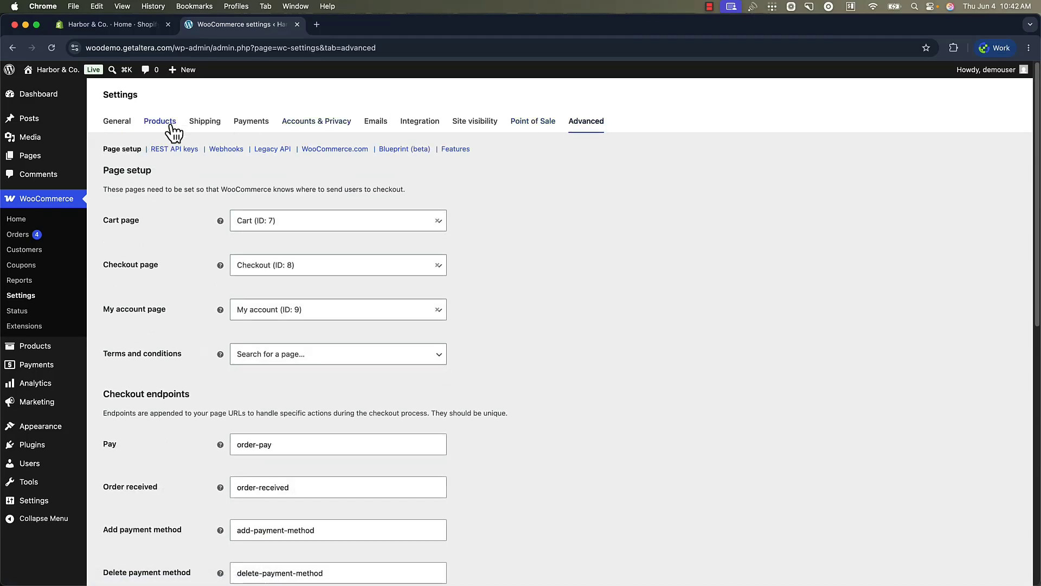
{"action": "left_click", "coordinate": [174, 157]}
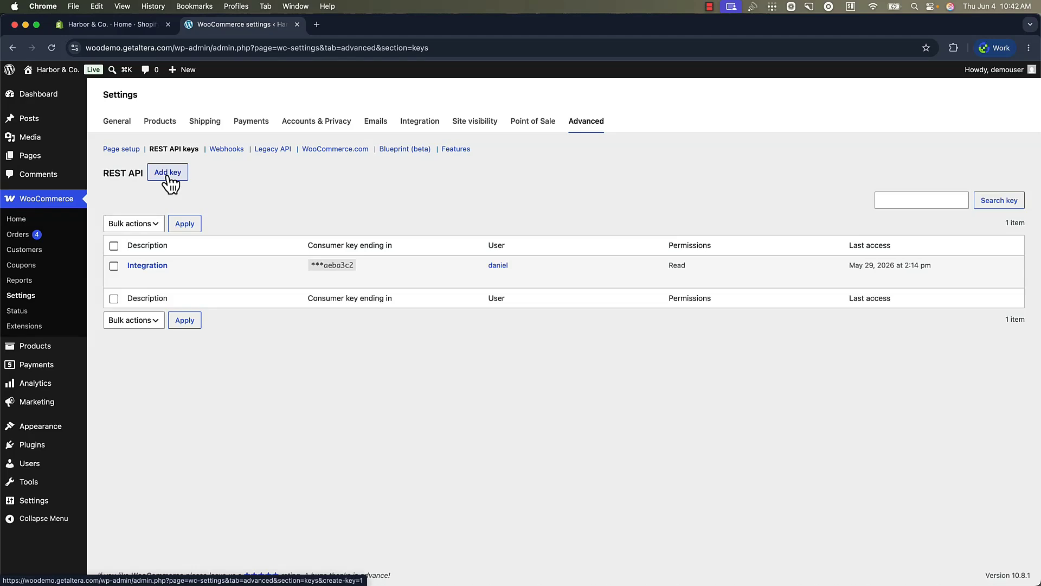
Generate a new REST API key with the description Altera and Read permissions.
{"action": "left_click", "coordinate": [167, 176]}
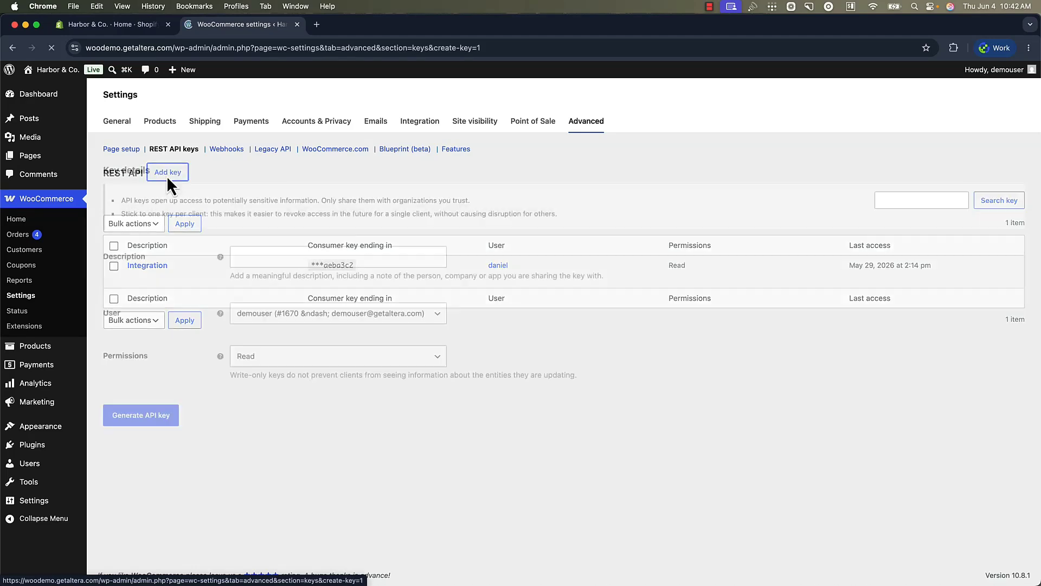
{"action": "left_click", "coordinate": [246, 253]}
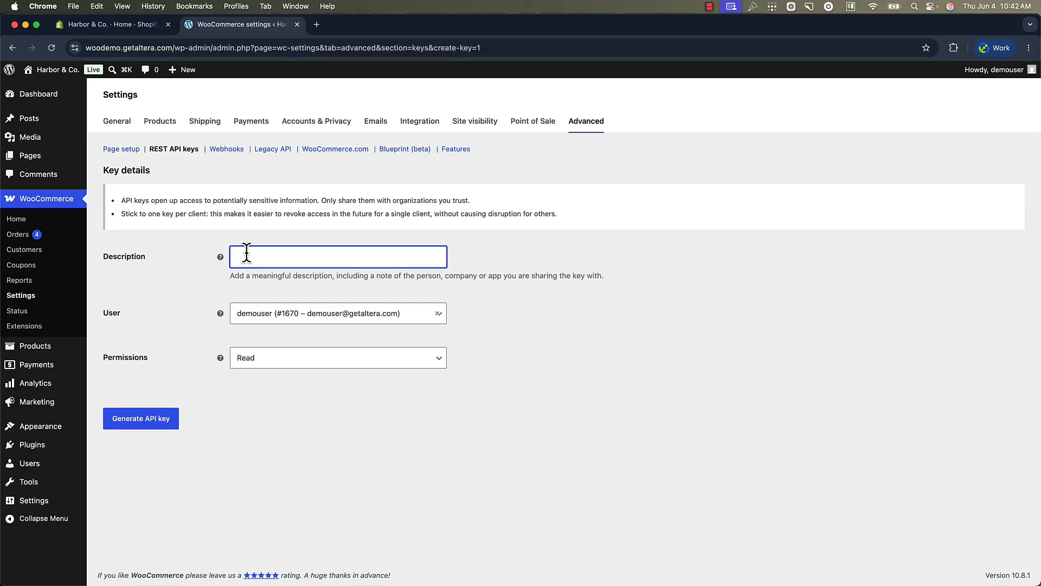
{"action": "type", "text": "Altera"}
{"action": "left_click", "coordinate": [483, 334]}
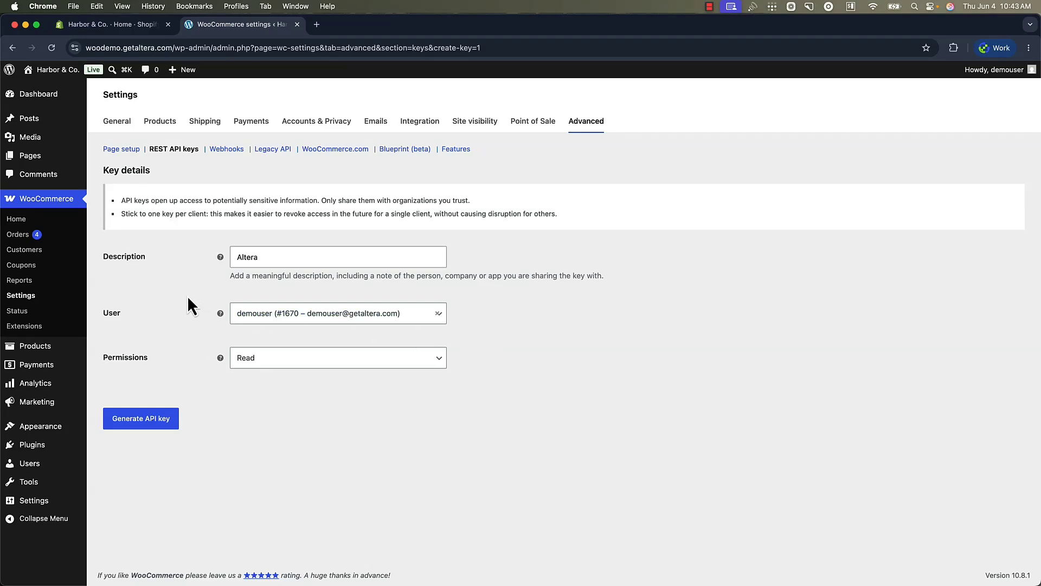
{"action": "left_click", "coordinate": [296, 359]}
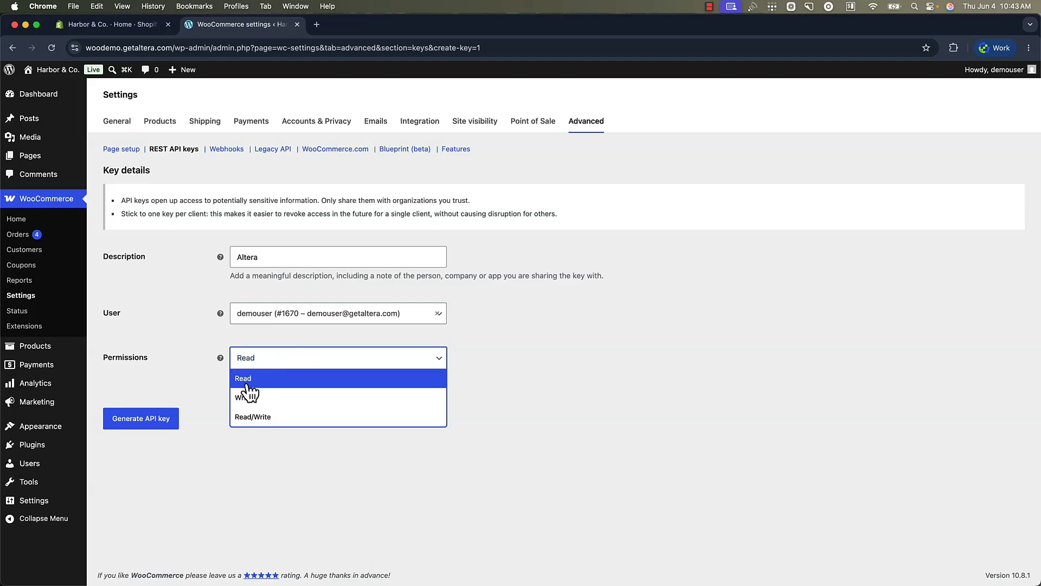
{"action": "left_click", "coordinate": [268, 381]}
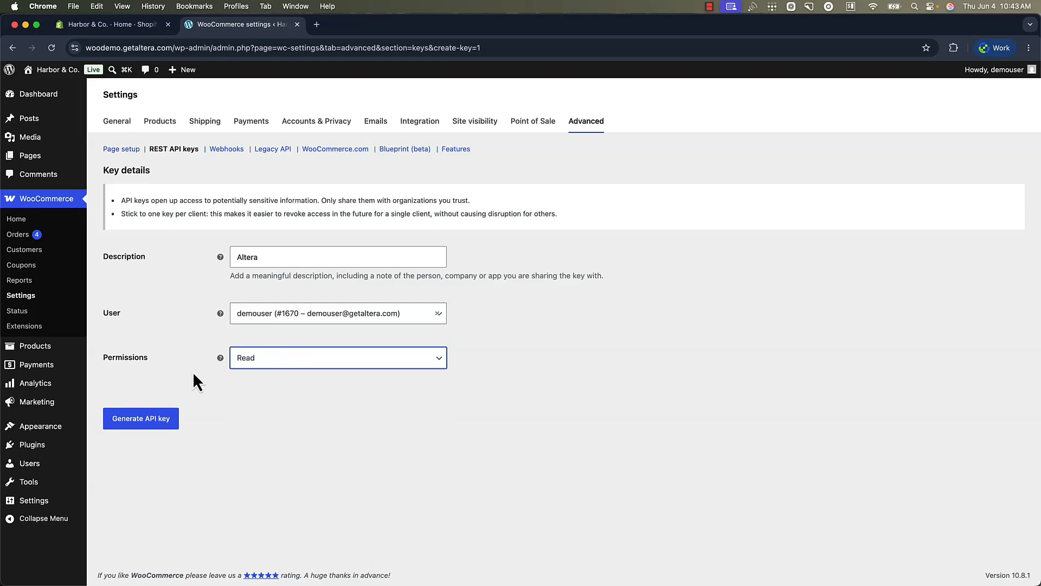
{"action": "left_click", "coordinate": [152, 422]}
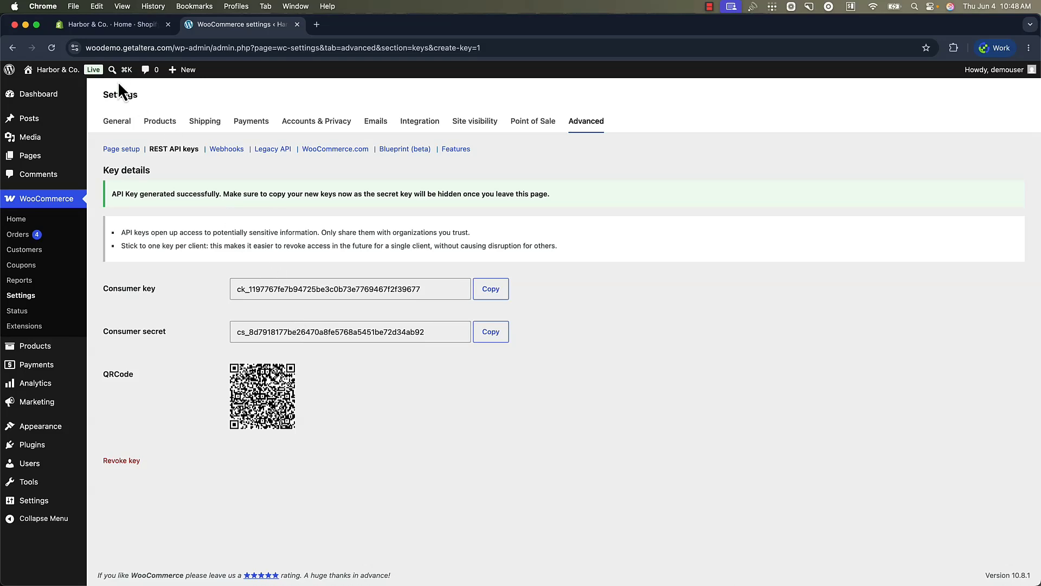
Switch to the Shopify admin and open the Migrations page of the Altera app.
{"action": "left_click", "coordinate": [101, 31]}
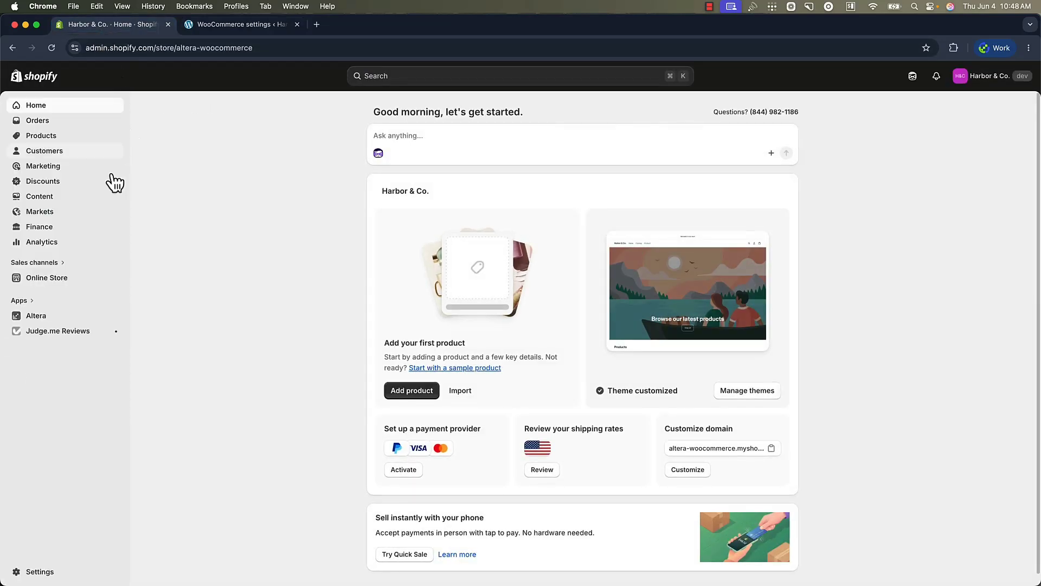
{"action": "left_click", "coordinate": [54, 319]}
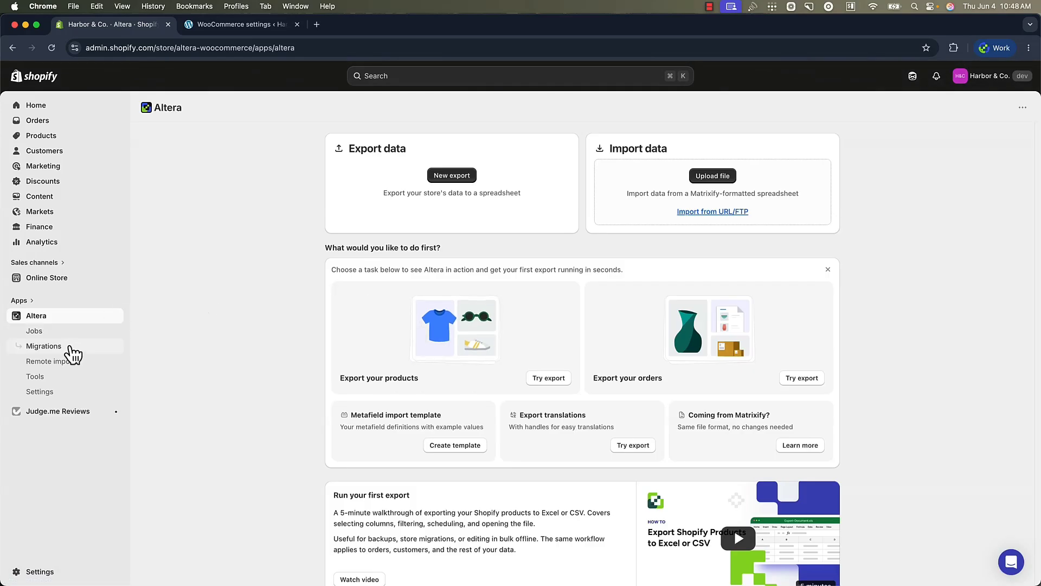
{"action": "left_click", "coordinate": [65, 346]}
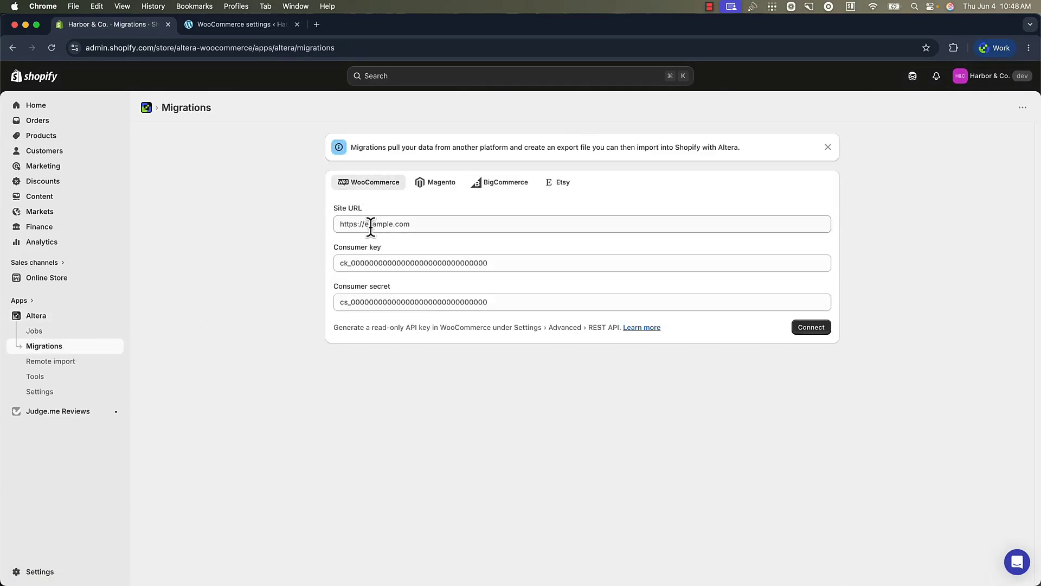
{"action": "left_click", "coordinate": [220, 28]}
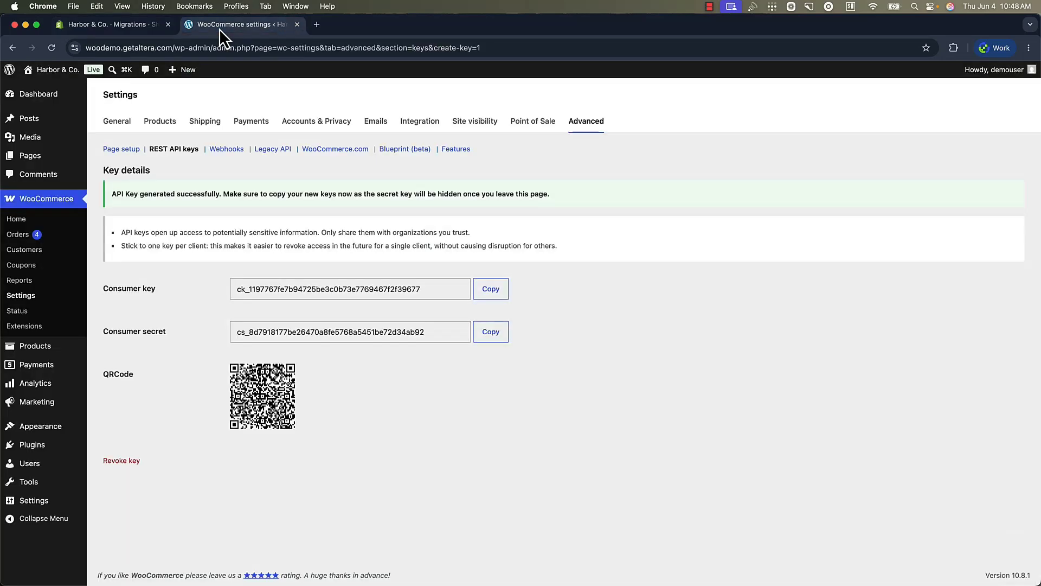
{"action": "left_click", "coordinate": [182, 48]}
{"action": "left_click", "coordinate": [182, 48]}
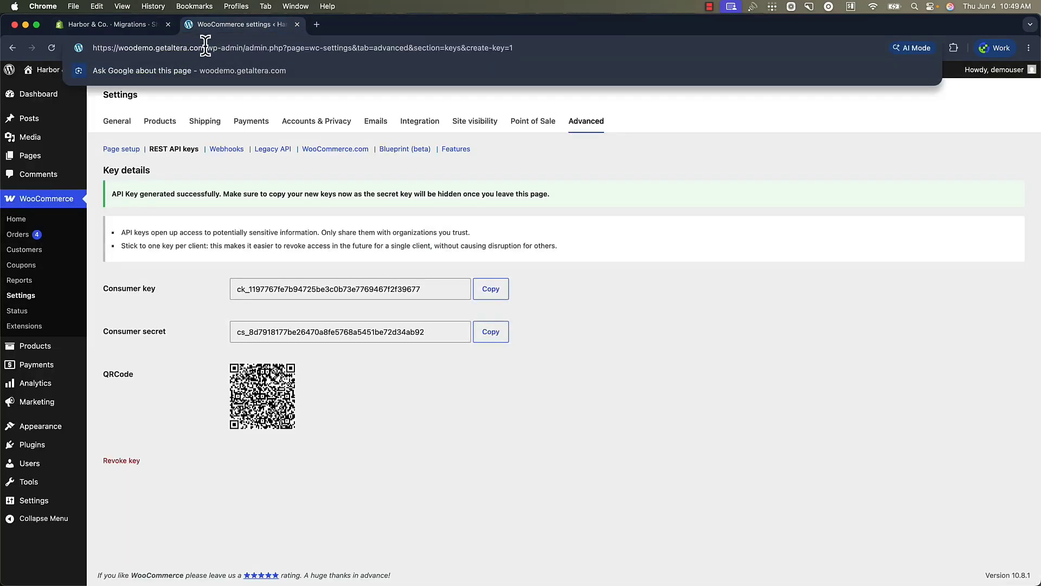
{"action": "left_click_drag", "start_coordinate": [207, 48], "coordinate": [78, 60]}
{"action": "key", "text": "super+c"}
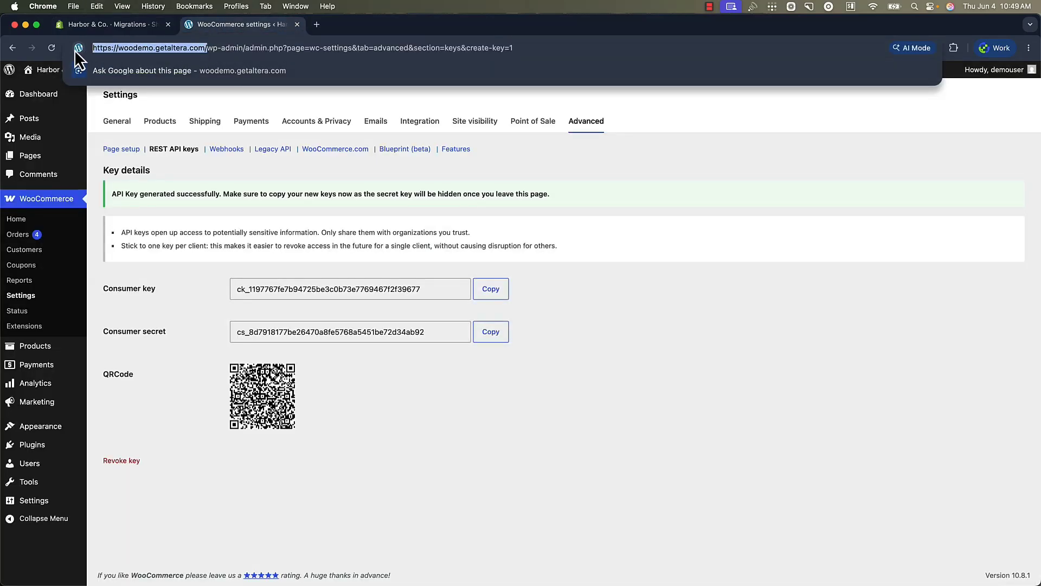
{"action": "key", "text": "super+1"}
{"action": "left_click", "coordinate": [347, 219]}
{"action": "key", "text": "super+v"}
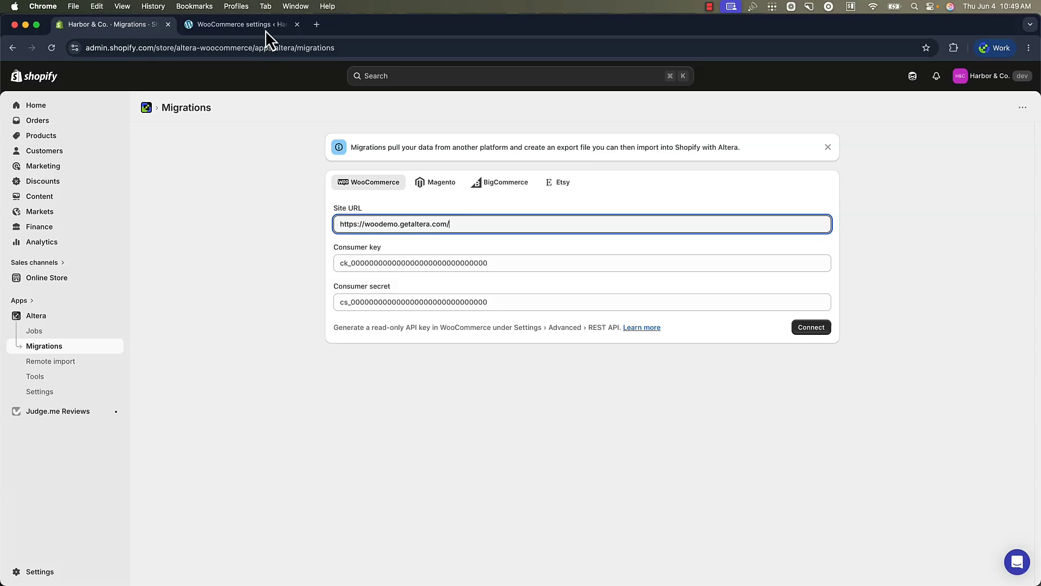
Copy the generated consumer key from WooCommerce into the Consumer key field of the migration form.
{"action": "left_click", "coordinate": [258, 27]}
{"action": "left_click", "coordinate": [495, 290]}
{"action": "left_click", "coordinate": [124, 26]}
{"action": "left_click", "coordinate": [347, 263]}
{"action": "key", "text": "super+v"}
Copy the generated consumer secret from WooCommerce into the Consumer secret field of the migration form.
{"action": "left_click", "coordinate": [258, 26]}
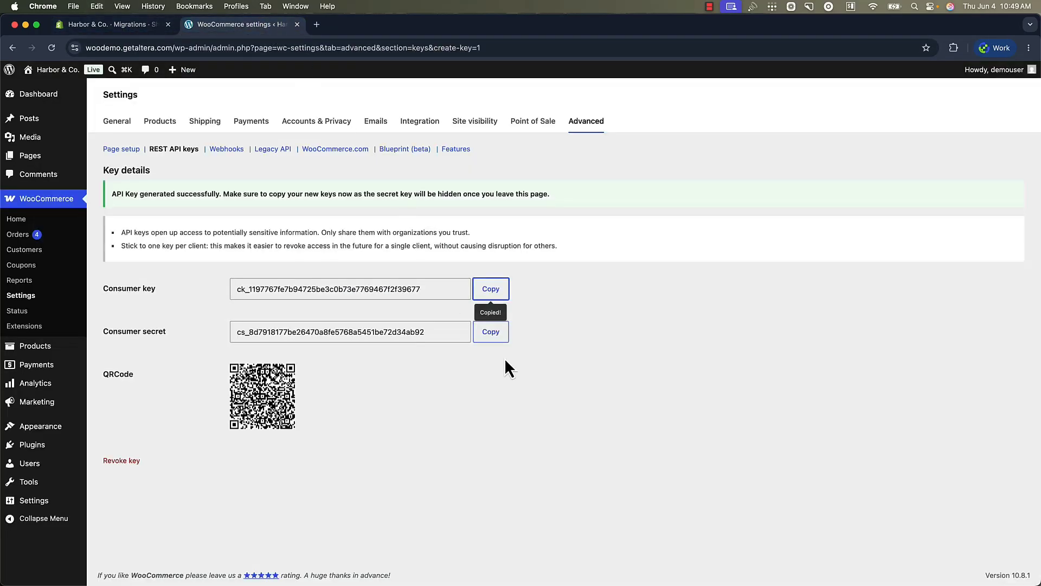
{"action": "left_click", "coordinate": [489, 332]}
{"action": "left_click", "coordinate": [149, 29]}
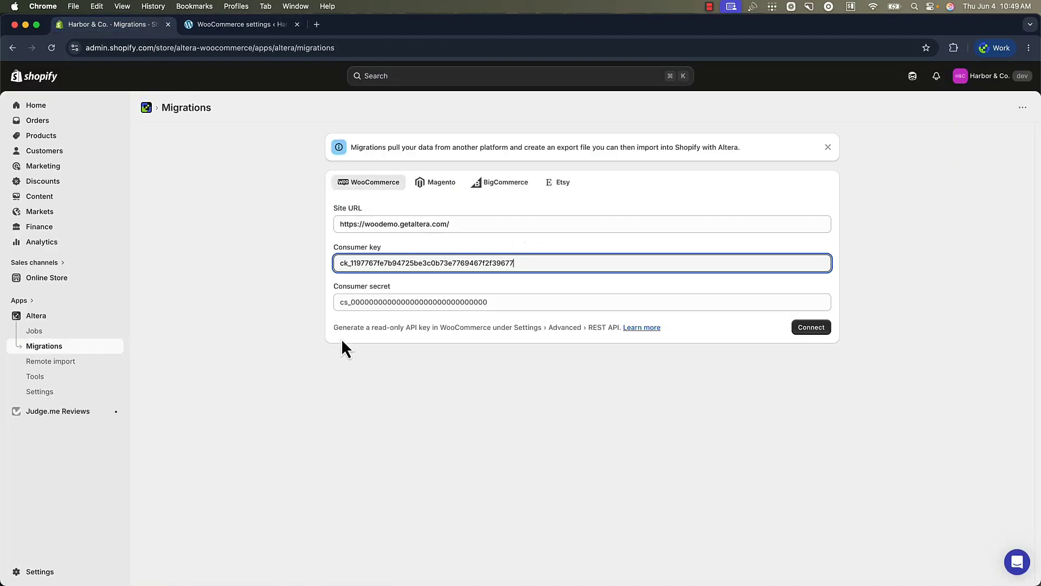
{"action": "left_click", "coordinate": [393, 301]}
{"action": "key", "text": "super+v"}
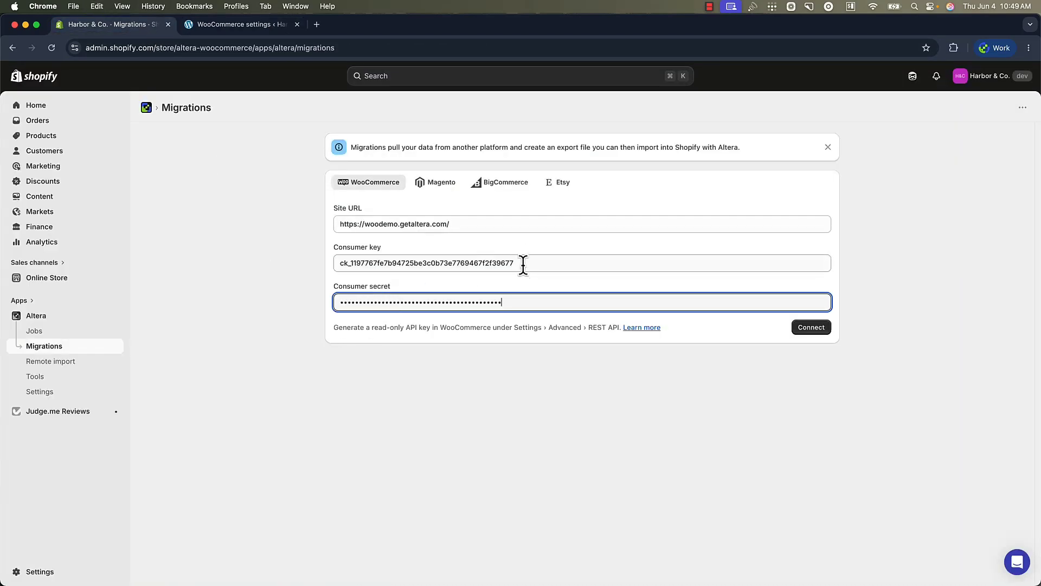
Replace the consumer secret with an incorrect one and try to connect to the WooCommerce store.
{"action": "key", "text": "super+a"}
{"action": "key", "text": "BackSpace"}
{"action": "type", "text": "••••••••••••••••••••••"}
{"action": "left_click", "coordinate": [819, 328]}
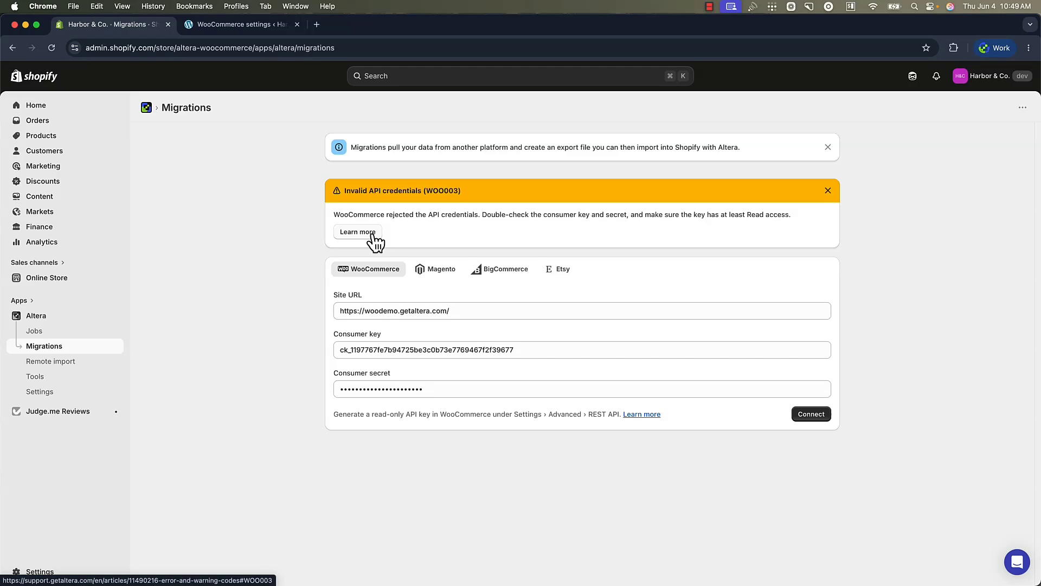
Replace the consumer secret with the copied valid one and connect to the WooCommerce store.
{"action": "left_click", "coordinate": [443, 390]}
{"action": "key", "text": "super+a"}
{"action": "key", "text": "super+v"}
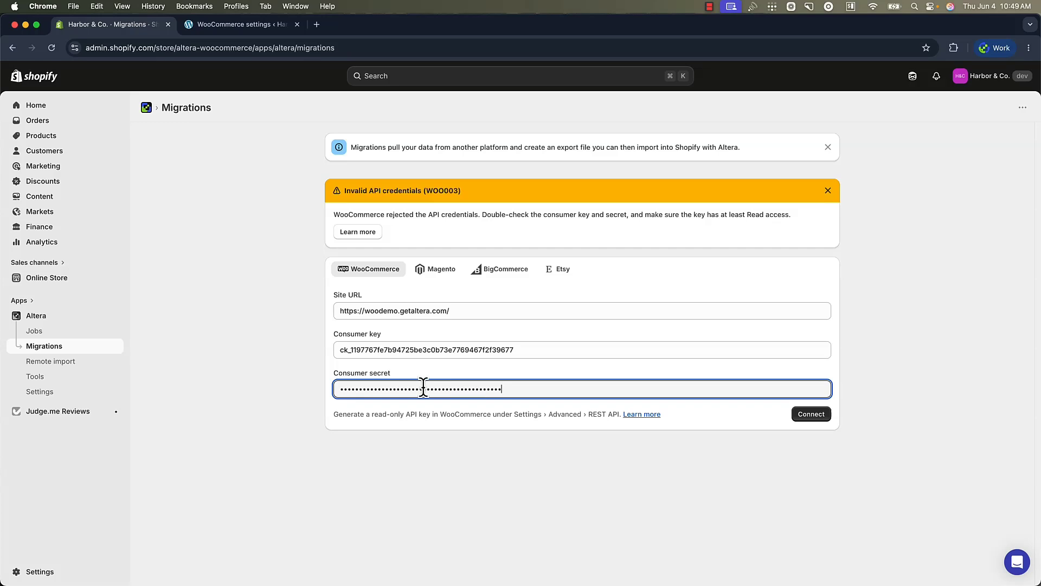
{"action": "left_click", "coordinate": [810, 415]}
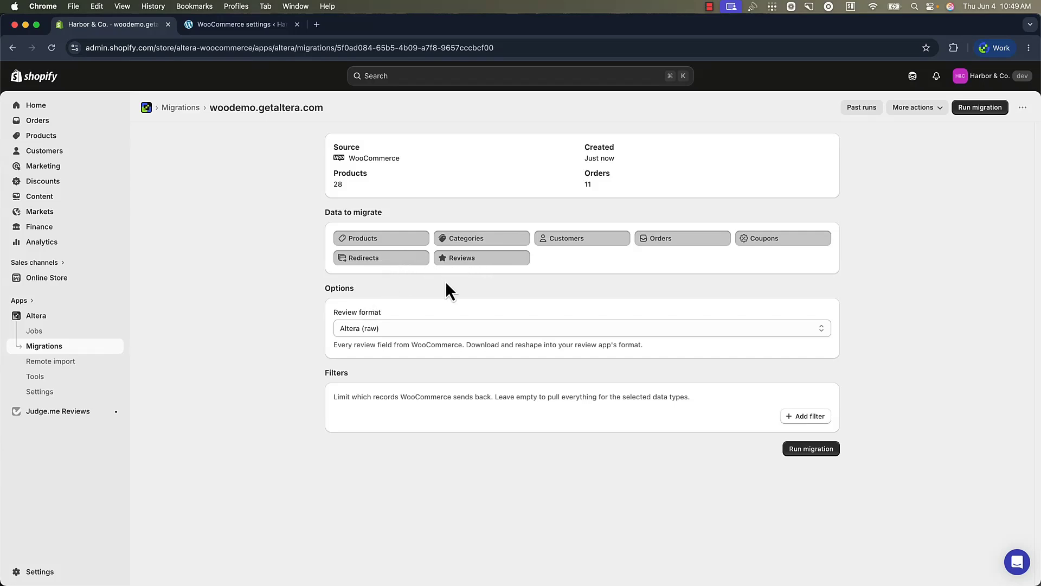
Set the migration's review format to Judge.me.
{"action": "left_click", "coordinate": [395, 328]}
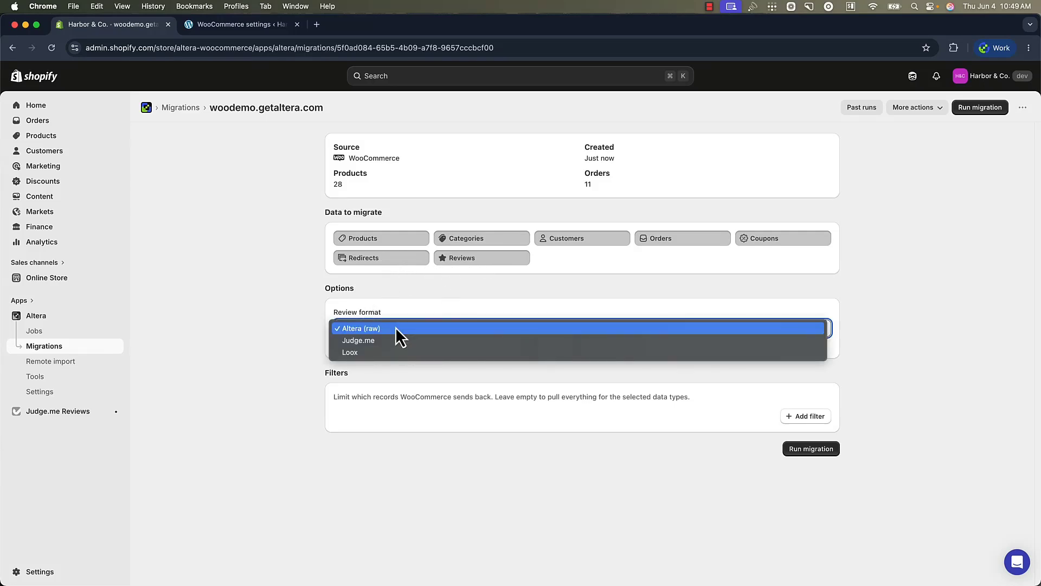
{"action": "left_click", "coordinate": [383, 328]}
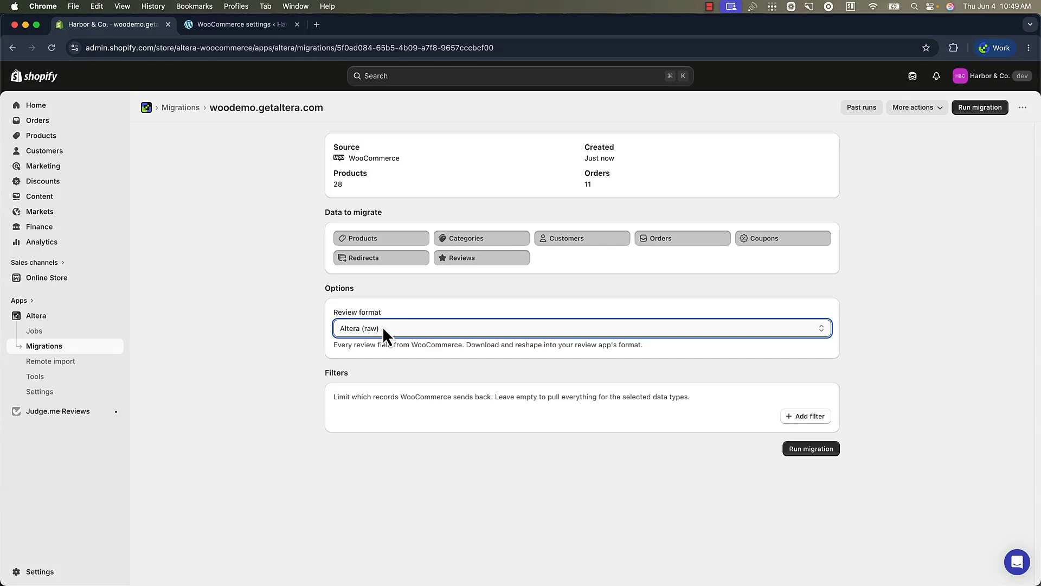
{"action": "left_click", "coordinate": [382, 327]}
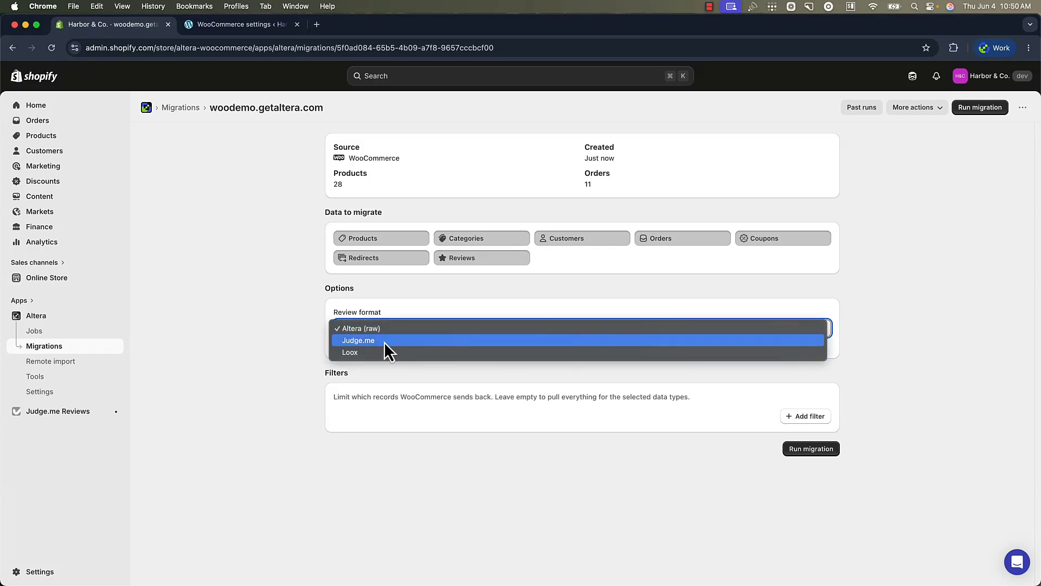
{"action": "left_click", "coordinate": [384, 342]}
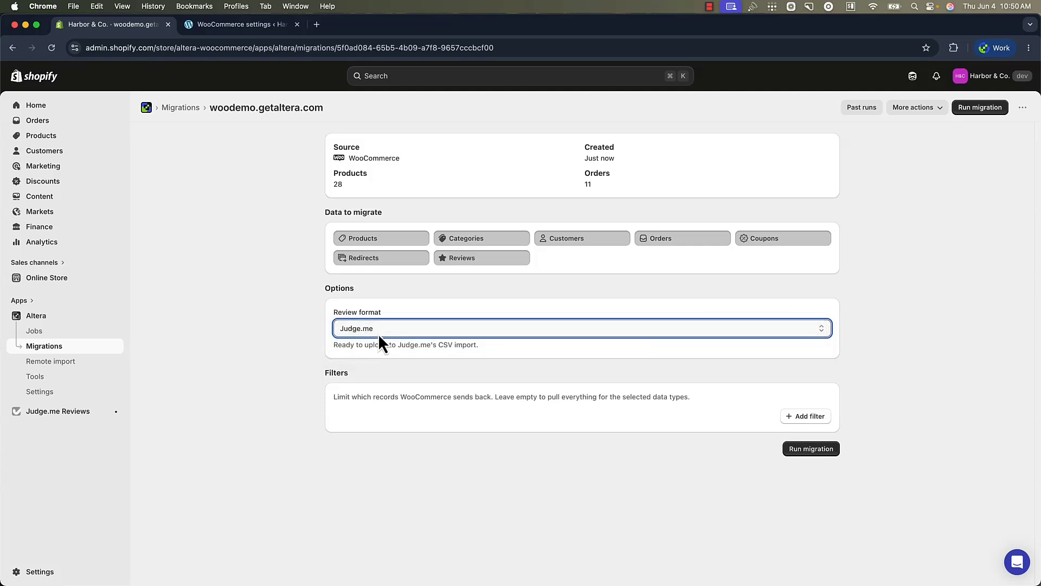
{"action": "left_click", "coordinate": [388, 353]}
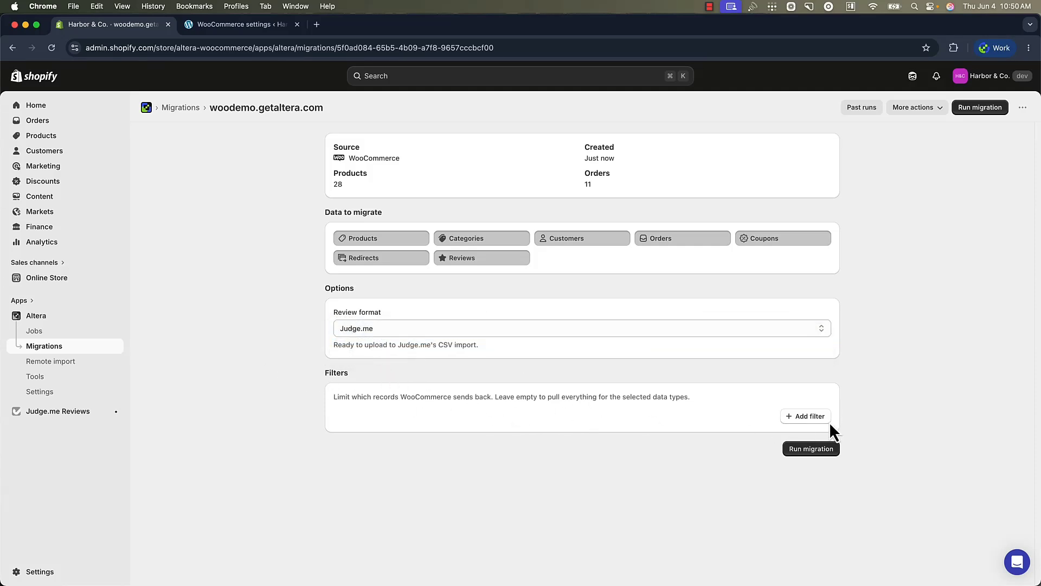
{"action": "left_click", "coordinate": [806, 417]}
{"action": "left_click", "coordinate": [497, 417]}
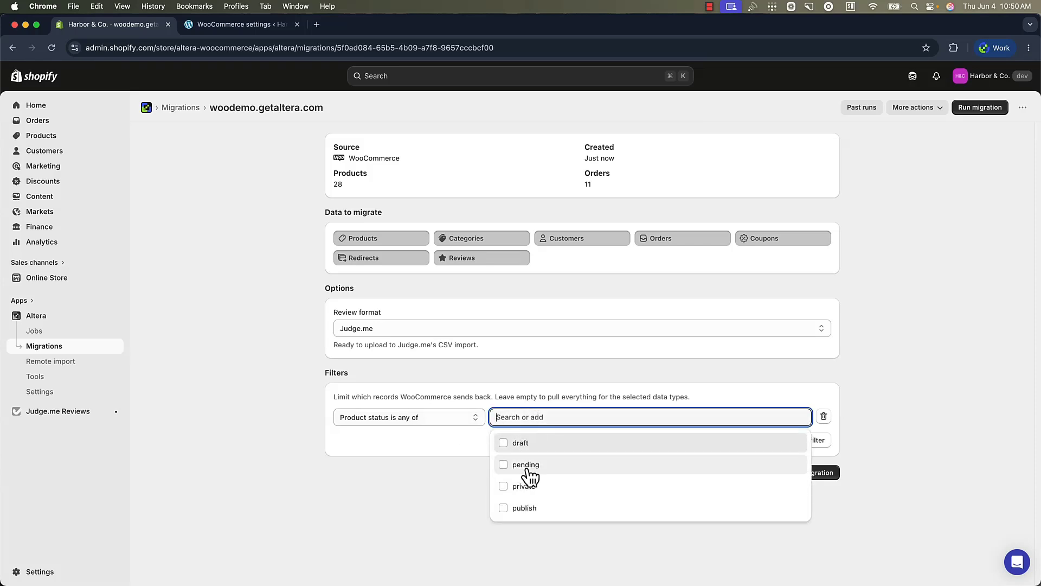
{"action": "left_click", "coordinate": [920, 415]}
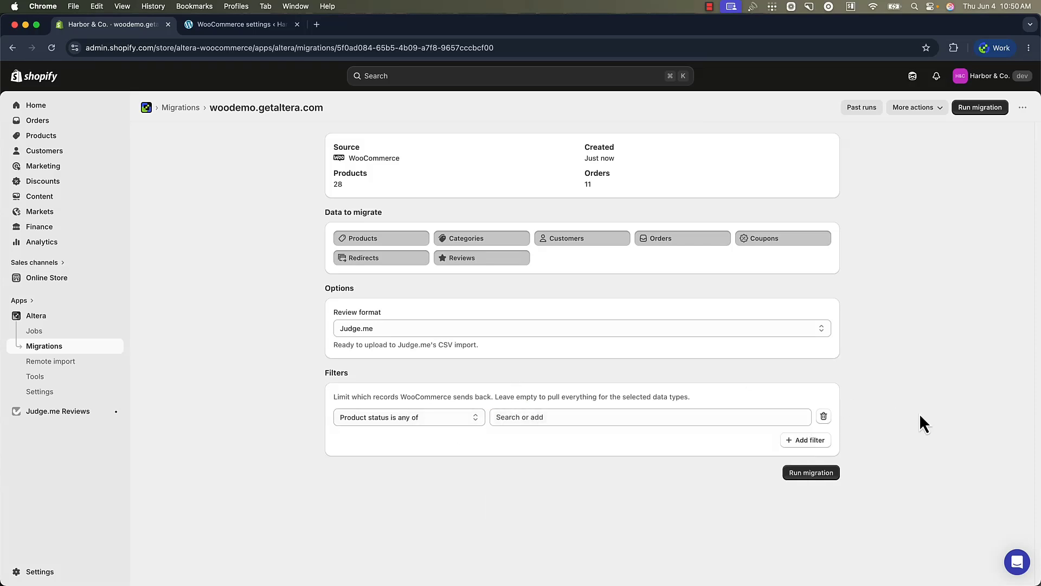
{"action": "left_click", "coordinate": [823, 418]}
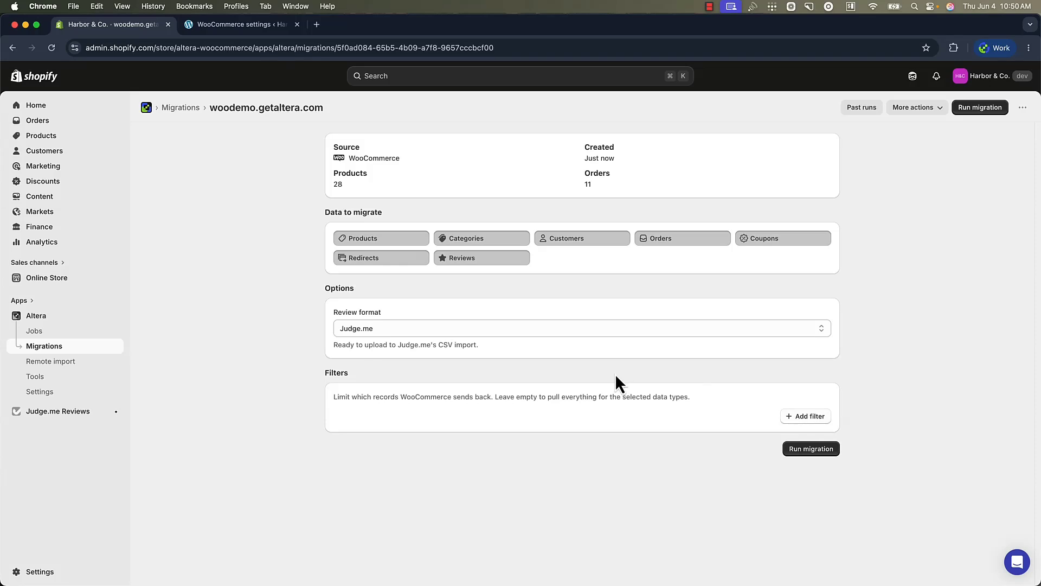
Run the WooCommerce migration and view its product results, allowing the browser to find devices on local networks.
{"action": "left_click", "coordinate": [976, 112]}
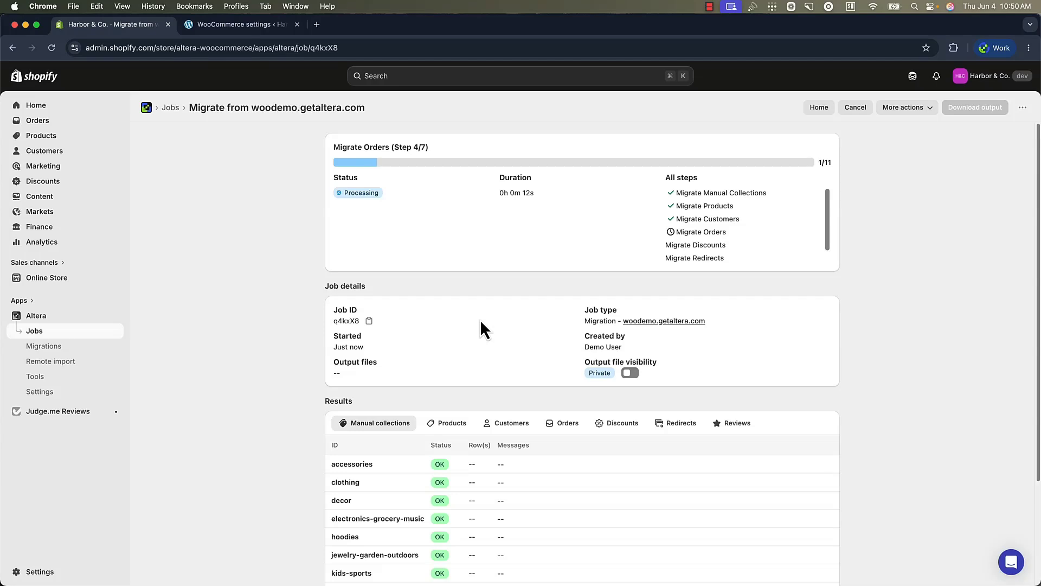
{"action": "scroll", "coordinate": [473, 310], "scroll_direction": "down", "scroll_amount": 2}
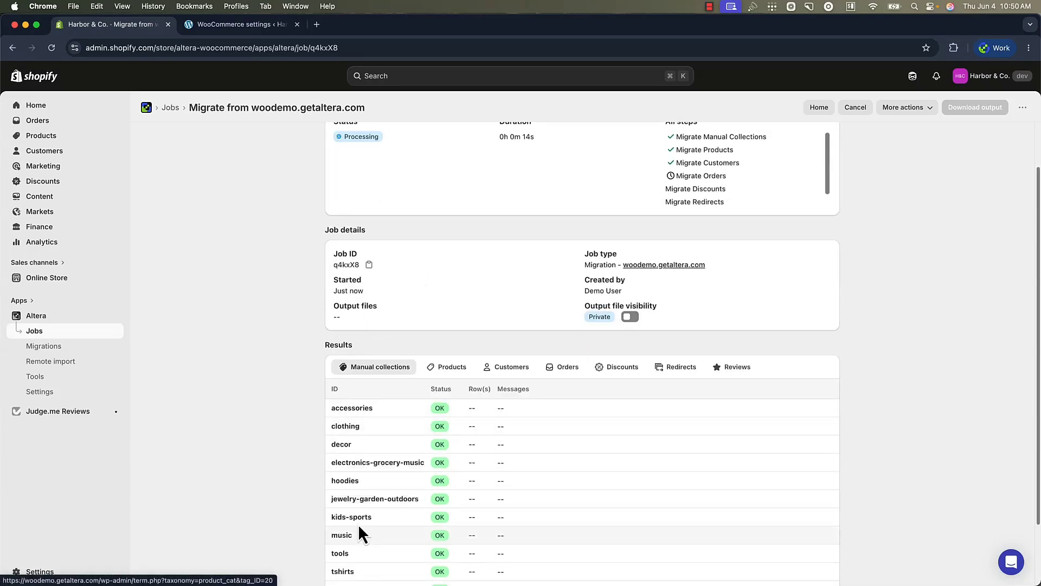
{"action": "left_click", "coordinate": [444, 368]}
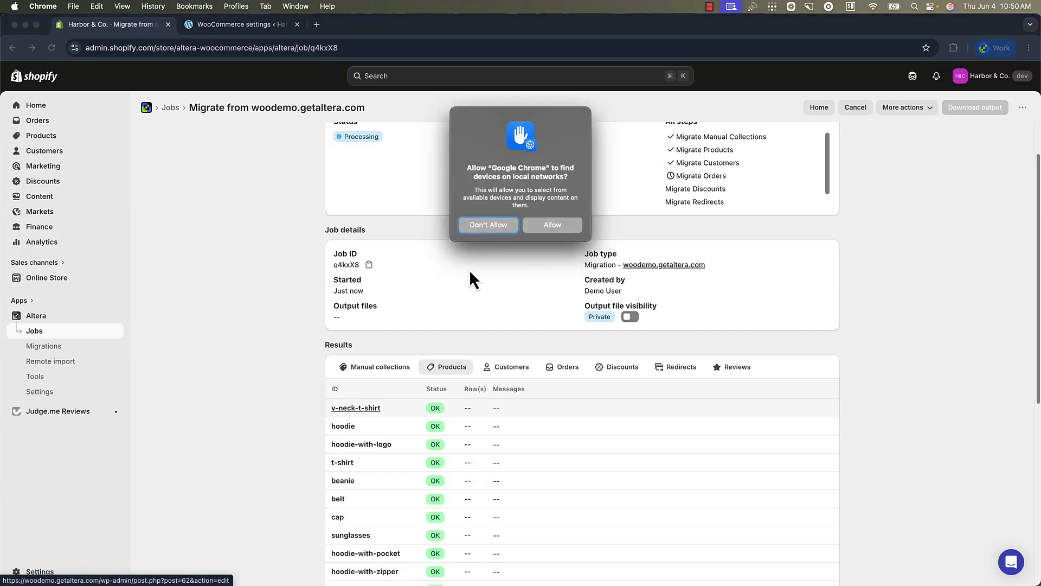
{"action": "left_click", "coordinate": [552, 224]}
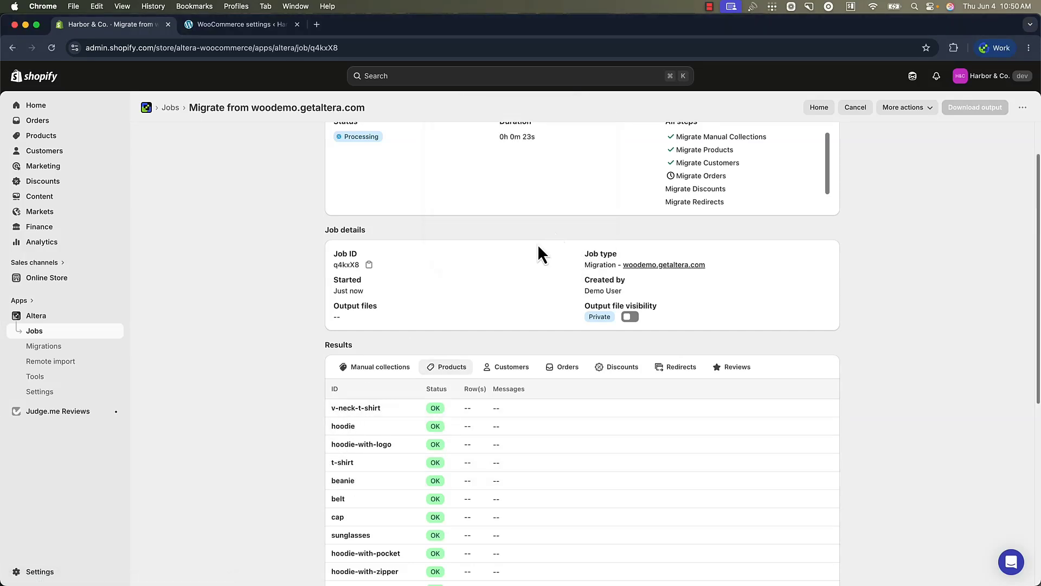
Check the v-neck-t-shirt result's source product in WooCommerce and review the migration job's output files.
{"action": "left_click", "coordinate": [358, 408]}
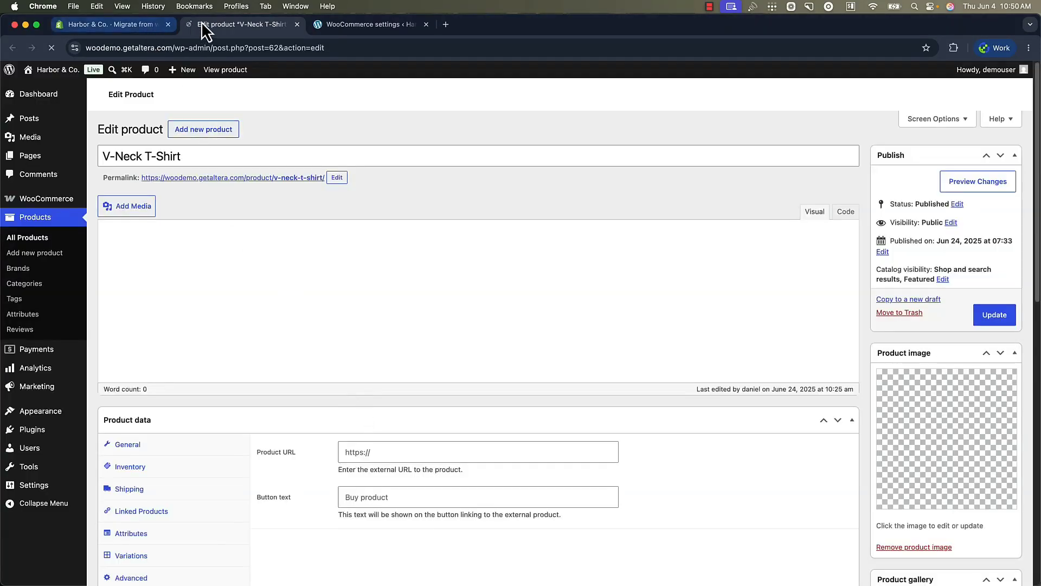
{"action": "left_click", "coordinate": [133, 31]}
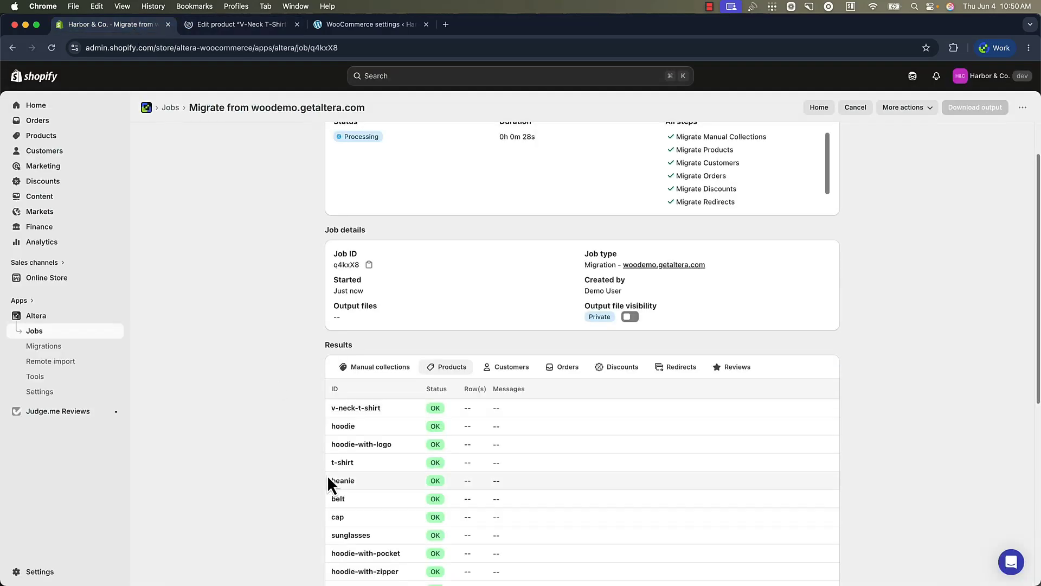
{"action": "scroll", "coordinate": [786, 204], "scroll_direction": "down", "scroll_amount": 1}
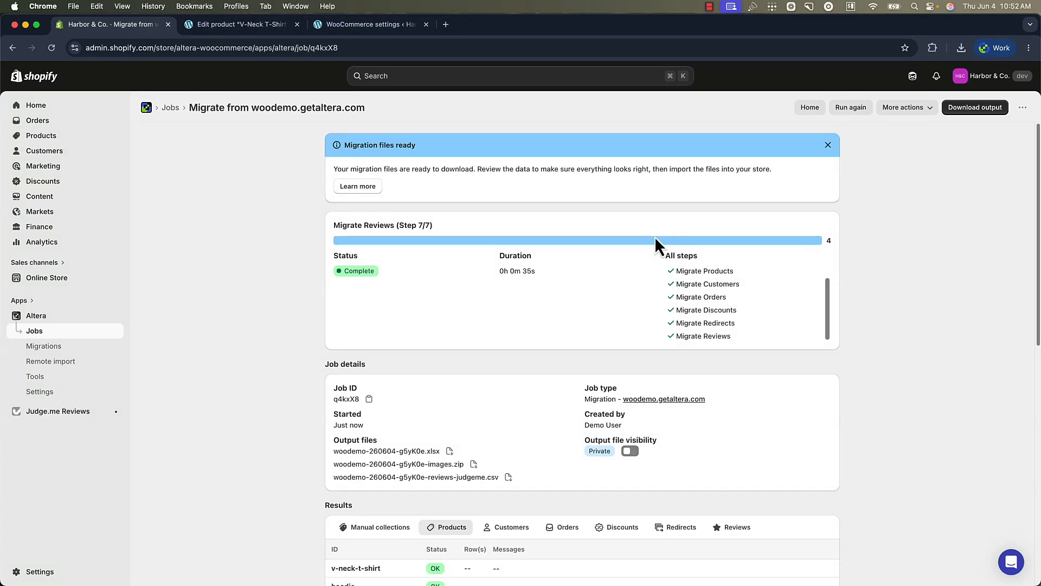
{"action": "scroll", "coordinate": [341, 438], "scroll_direction": "down", "scroll_amount": 1}
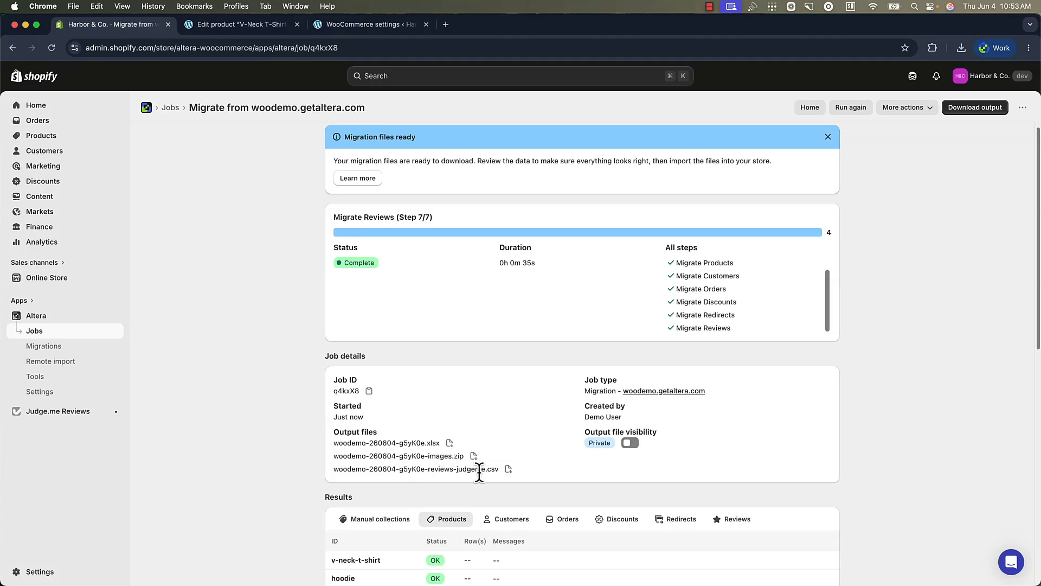
{"action": "scroll", "coordinate": [529, 432], "scroll_direction": "up", "scroll_amount": 1}
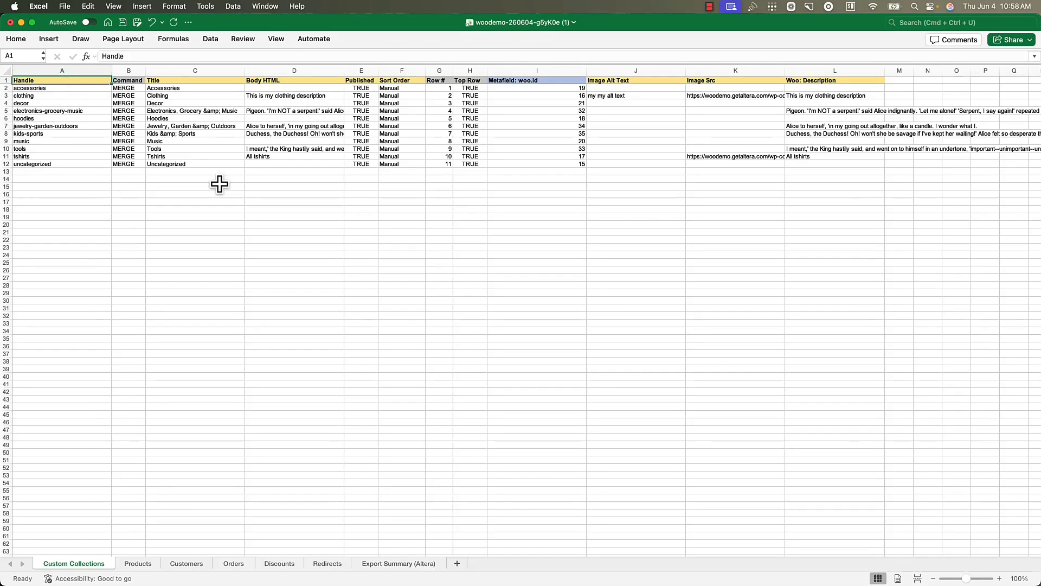
In Excel, examine the Products sheet of the exported workbook from the handle columns across to the metafield columns.
{"action": "left_click", "coordinate": [138, 564]}
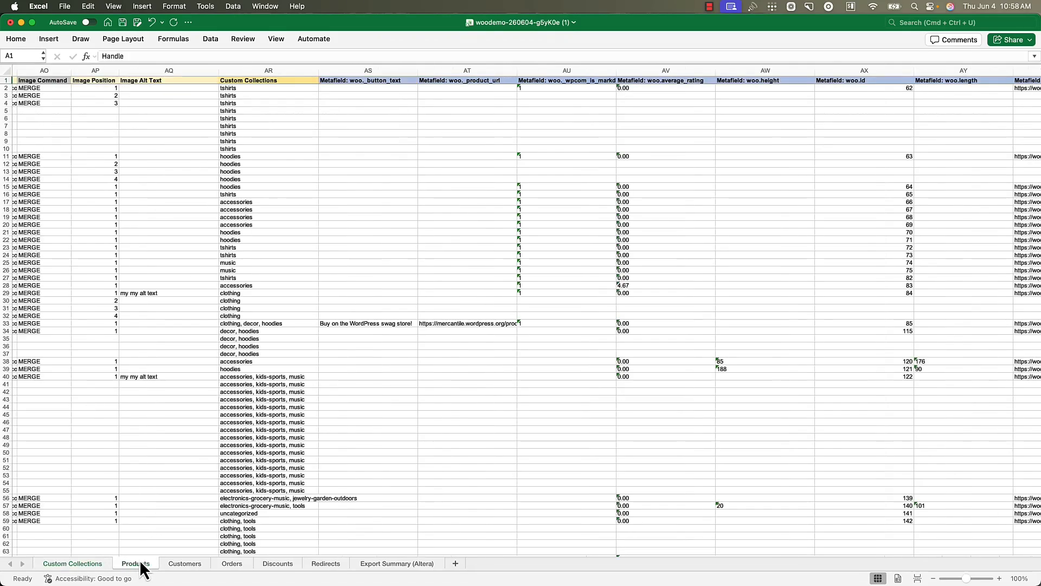
{"action": "scroll", "coordinate": [155, 160], "scroll_direction": "left", "scroll_amount": 15}
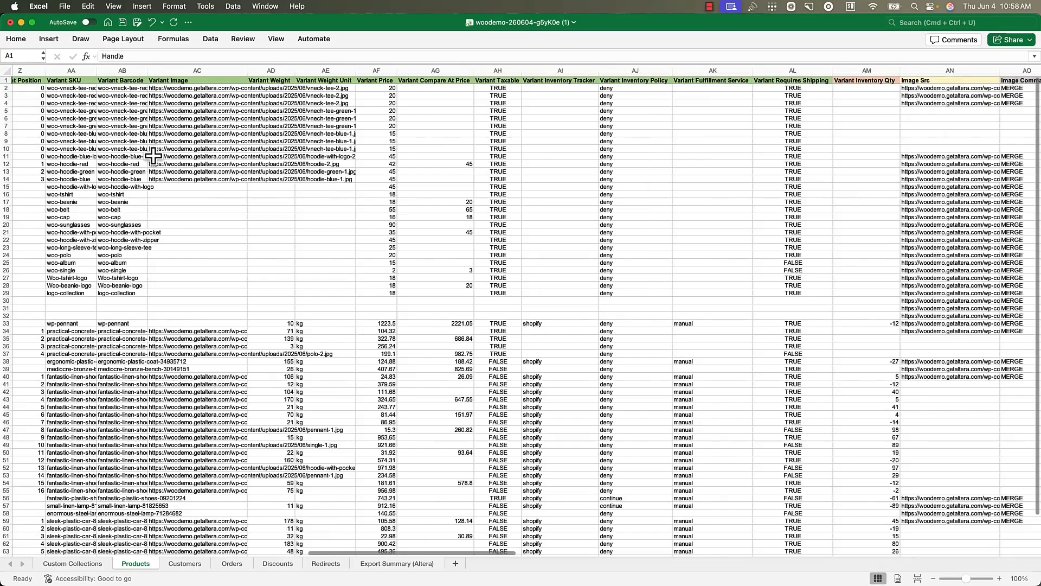
{"action": "scroll", "coordinate": [152, 157], "scroll_direction": "left", "scroll_amount": 10}
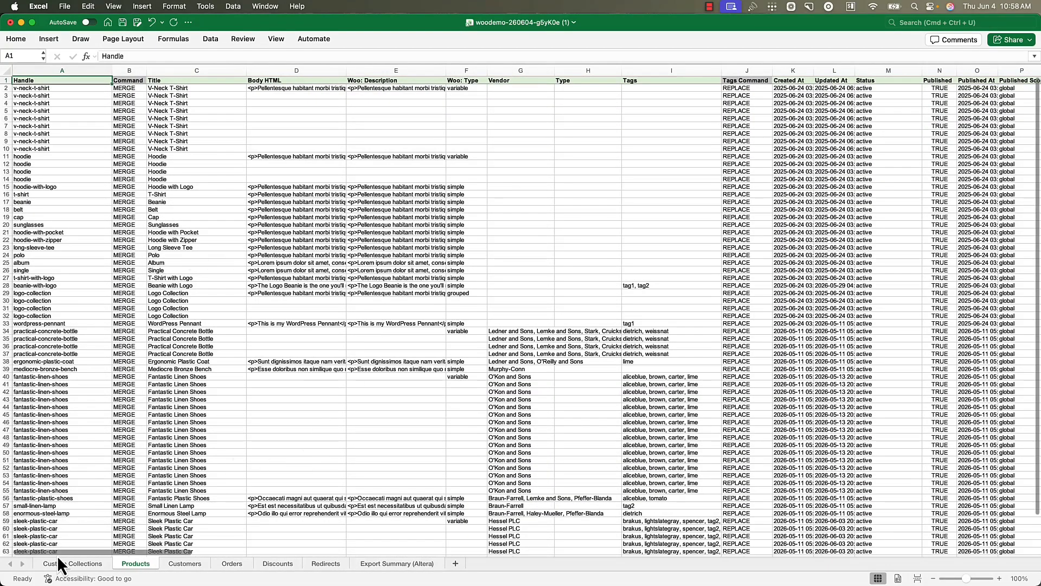
{"action": "scroll", "coordinate": [62, 553], "scroll_direction": "right", "scroll_amount": 1}
{"action": "left_click_drag", "start_coordinate": [66, 552], "coordinate": [525, 548]}
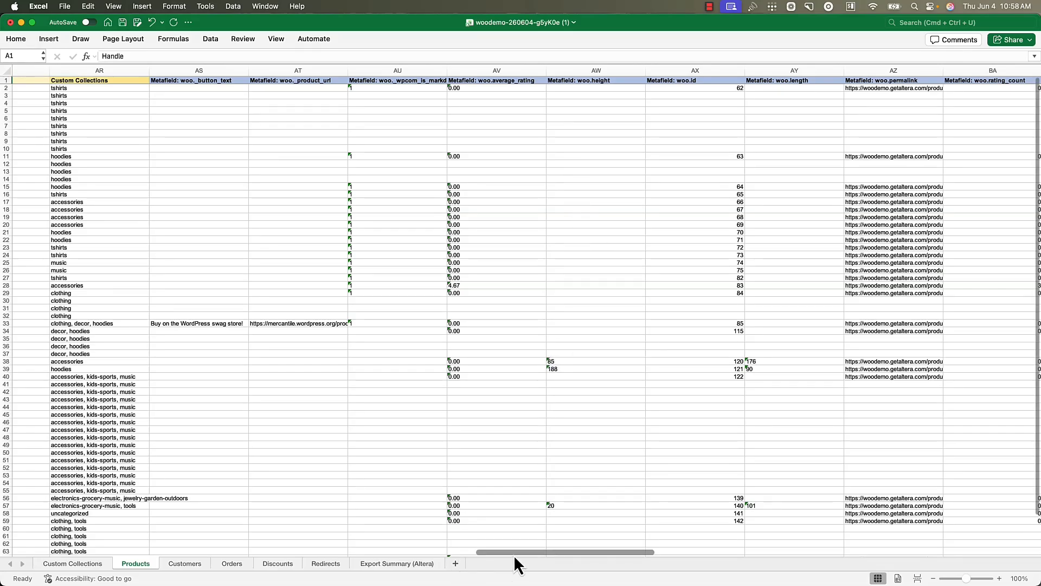
{"action": "left_click_drag", "start_coordinate": [513, 555], "coordinate": [18, 545]}
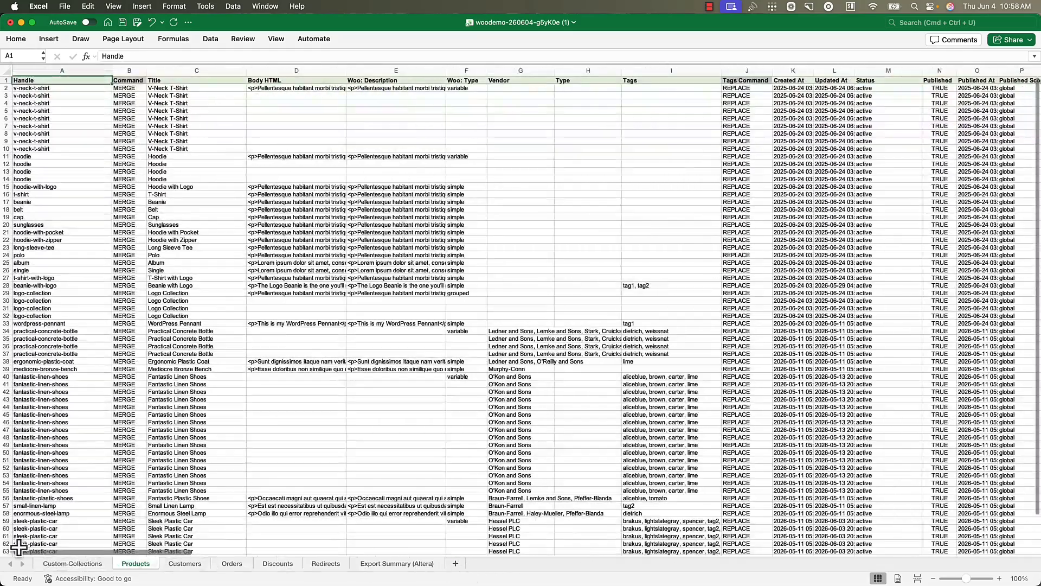
Examine the Customers sheet and the Orders sheet's columns from the order name through tax and payment status.
{"action": "left_click", "coordinate": [185, 564]}
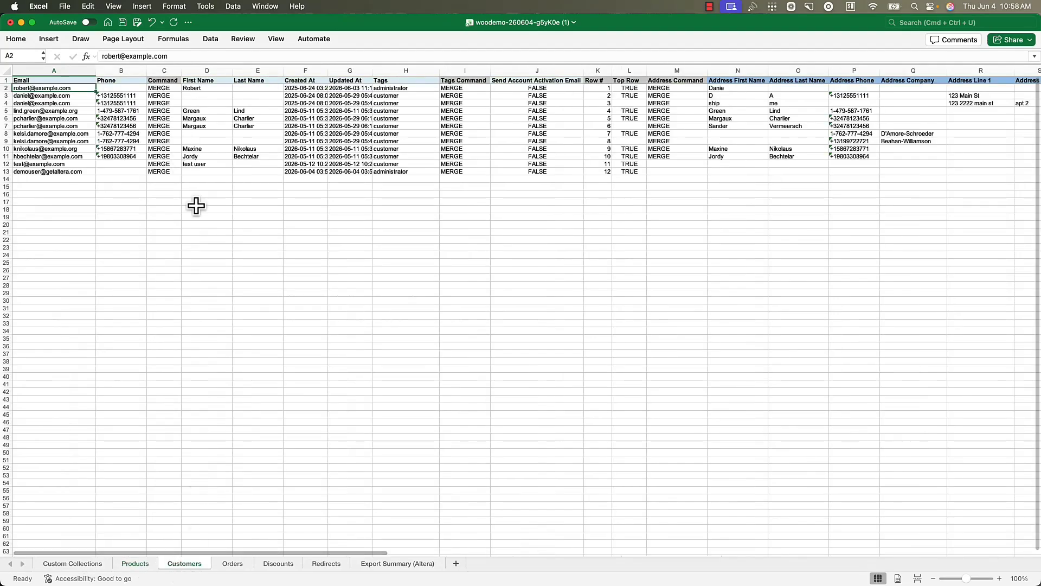
{"action": "left_click", "coordinate": [233, 564]}
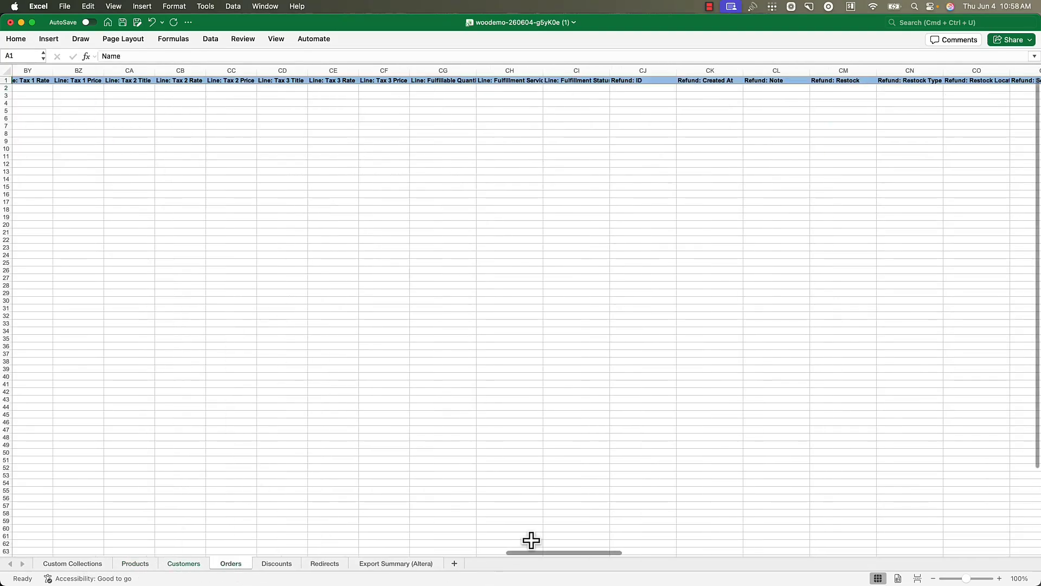
{"action": "left_click_drag", "start_coordinate": [536, 553], "coordinate": [10, 558]}
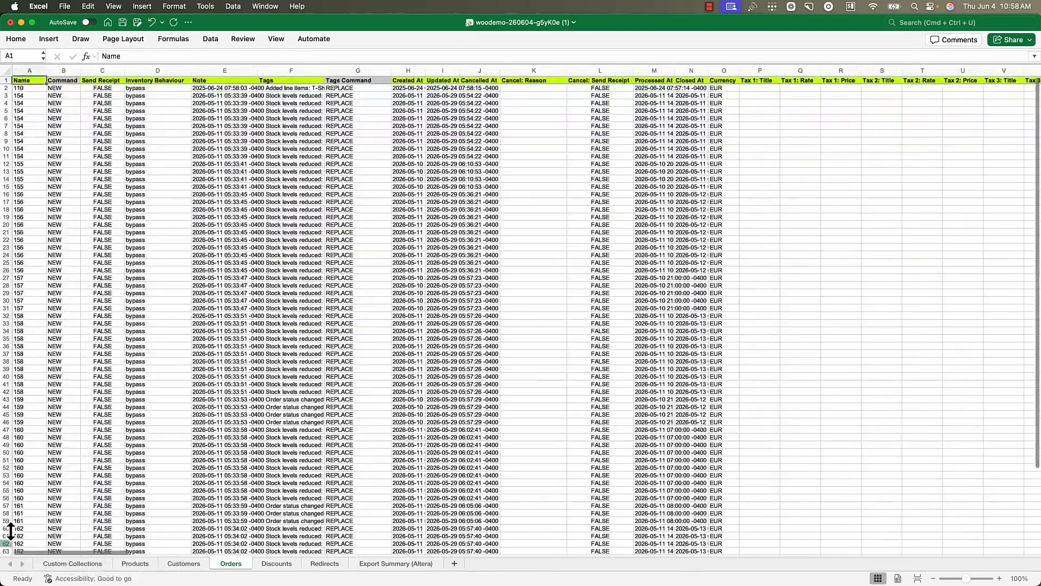
{"action": "scroll", "coordinate": [440, 141], "scroll_direction": "right", "scroll_amount": 5}
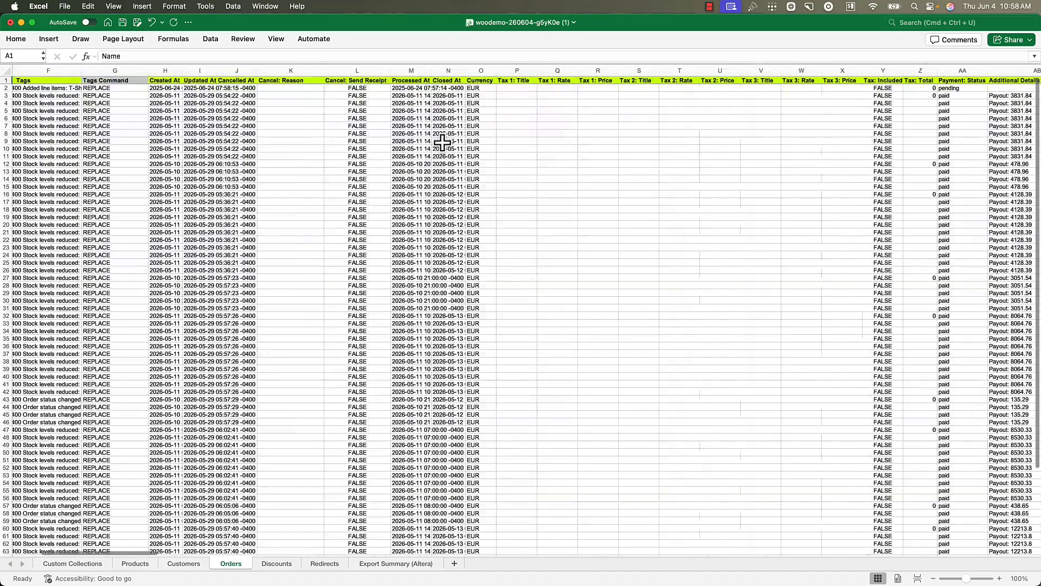
{"action": "scroll", "coordinate": [442, 142], "scroll_direction": "right", "scroll_amount": 3}
Examine the Discounts sheet and compare the paths and targets of the jewelry-garden-outdoors rows on the Redirects sheet.
{"action": "left_click", "coordinate": [276, 565]}
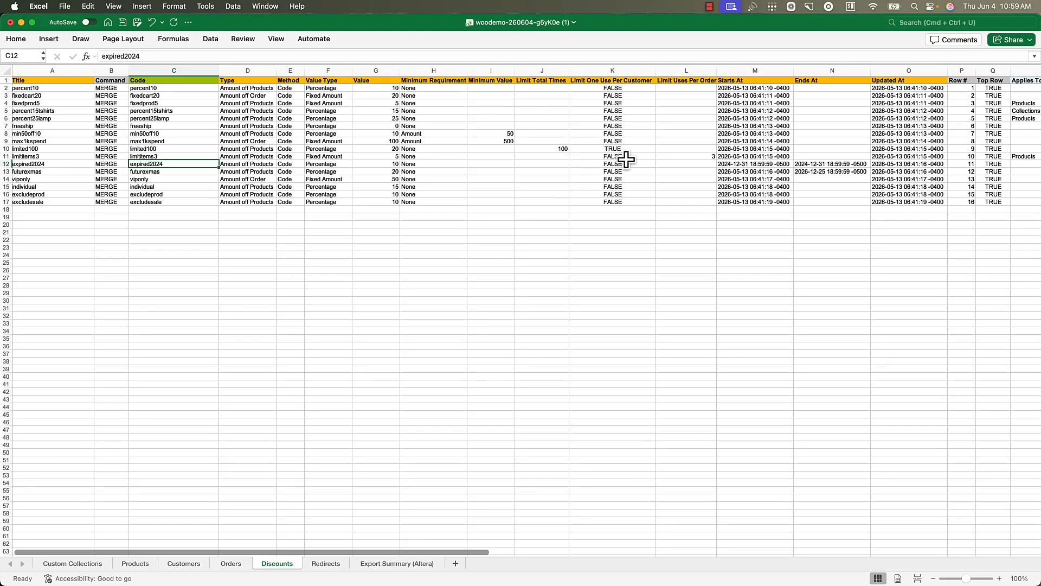
{"action": "left_click", "coordinate": [321, 567]}
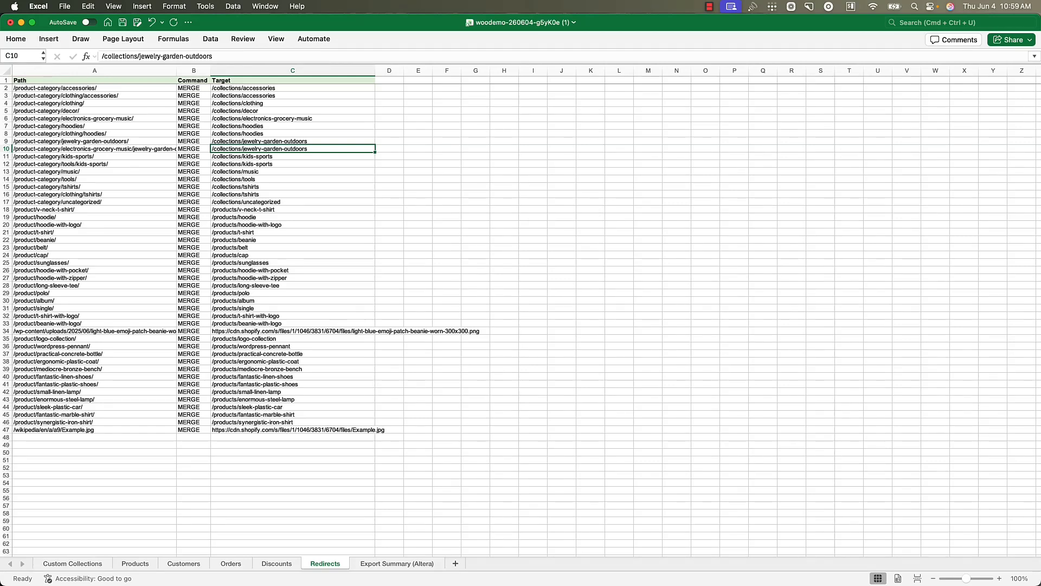
{"action": "left_click", "coordinate": [97, 150]}
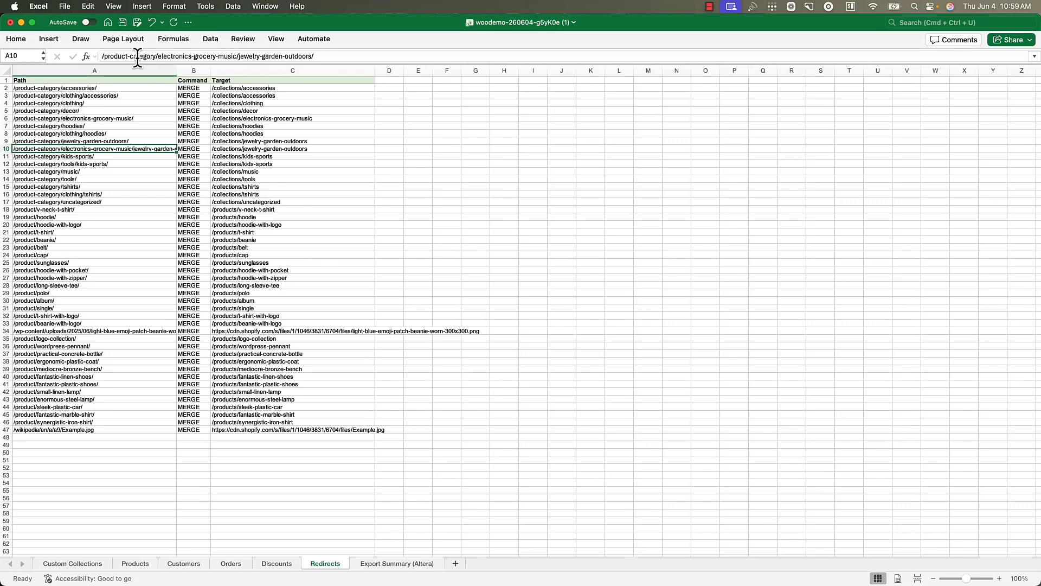
{"action": "left_click", "coordinate": [242, 148]}
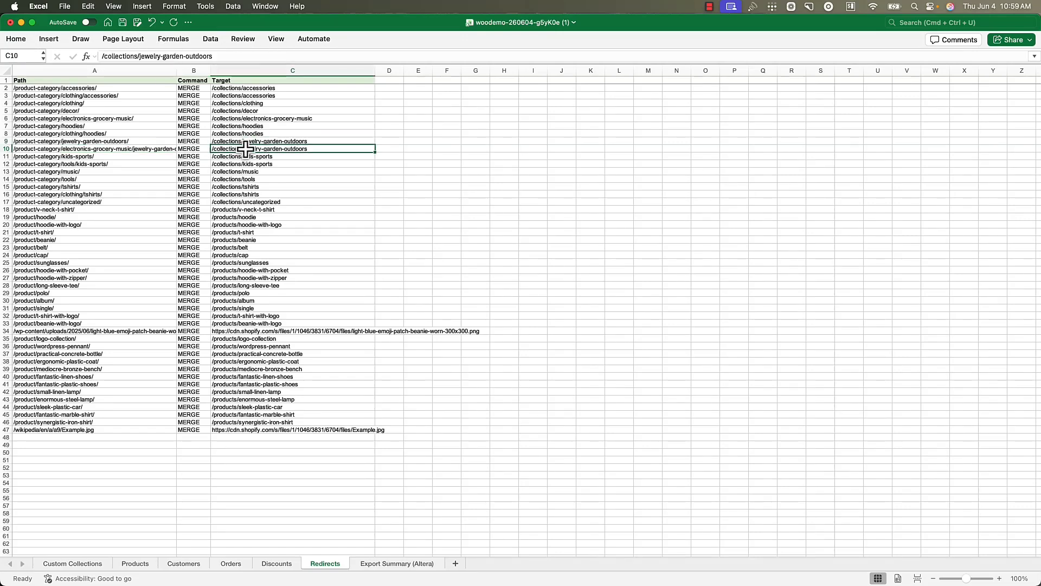
{"action": "left_click", "coordinate": [113, 139]}
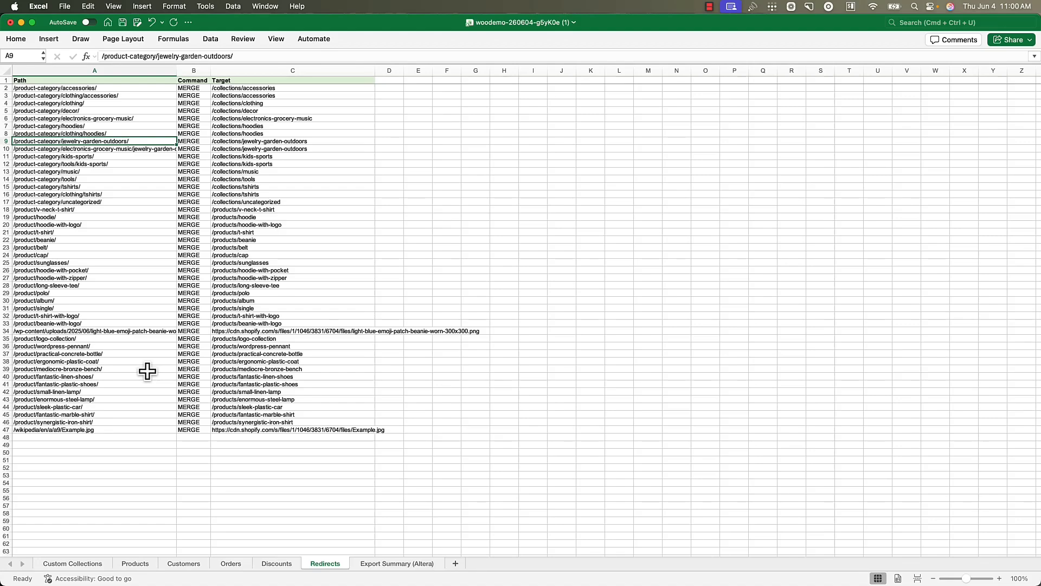
In Chrome, upload the woodemo-260604-g5yK0e workbook as an Altera import and review the analysis of its sheets.
{"action": "key", "text": "super+Tab"}
{"action": "key", "text": "super+Tab"}
{"action": "key", "text": "super+Tab"}
{"action": "key", "text": "super+Tab"}
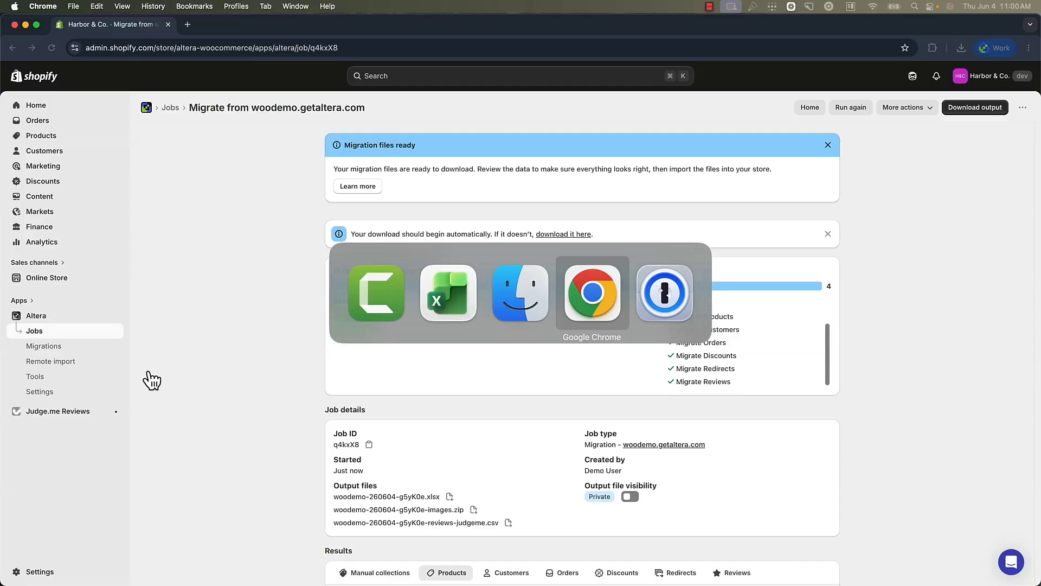
{"action": "left_click", "coordinate": [37, 317]}
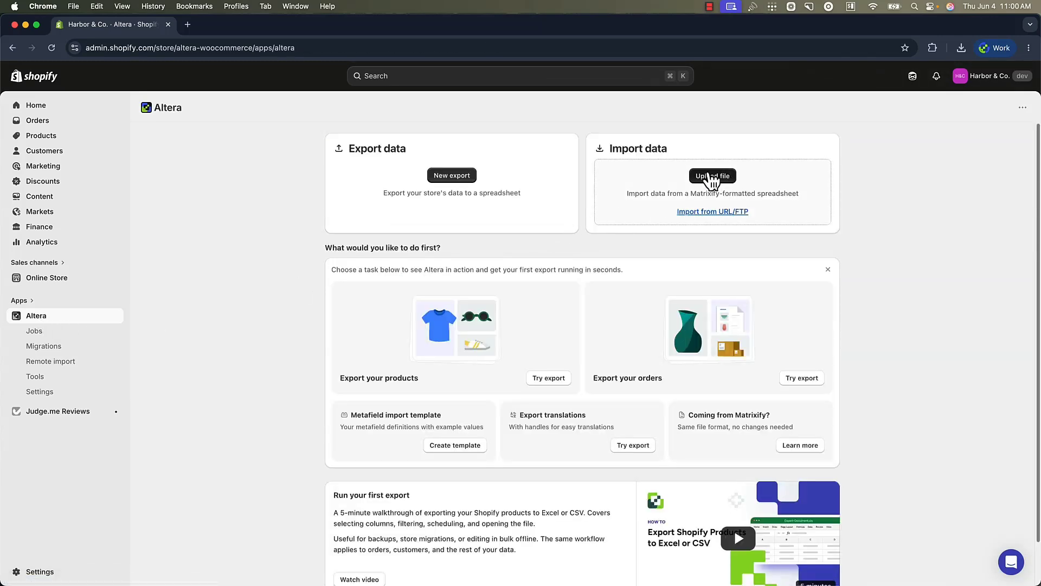
{"action": "left_click", "coordinate": [710, 177]}
{"action": "left_click", "coordinate": [491, 224]}
{"action": "double_click", "coordinate": [491, 224]}
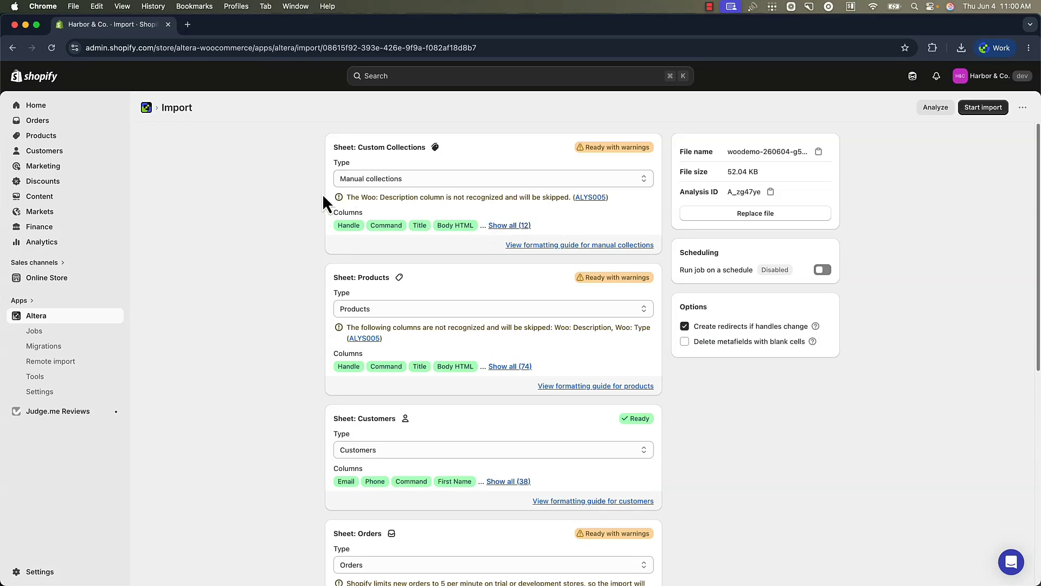
{"action": "scroll", "coordinate": [334, 153], "scroll_direction": "down", "scroll_amount": 3}
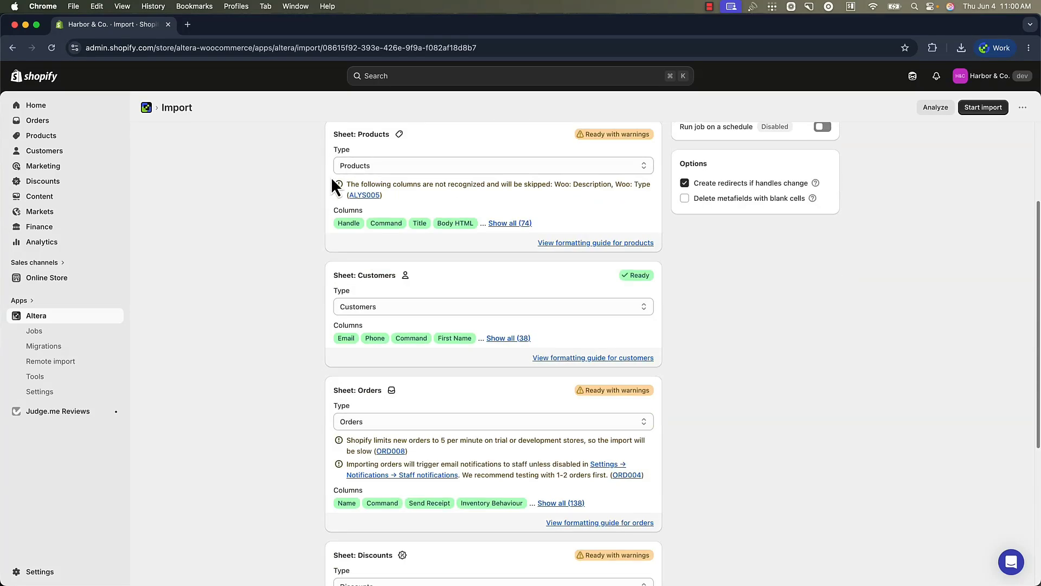
Review the warnings on the analyzed sheets and disable the New order staff notification linked from the Orders warning.
{"action": "scroll", "coordinate": [337, 356], "scroll_direction": "down", "scroll_amount": 2}
{"action": "scroll", "coordinate": [314, 242], "scroll_direction": "up", "scroll_amount": 5}
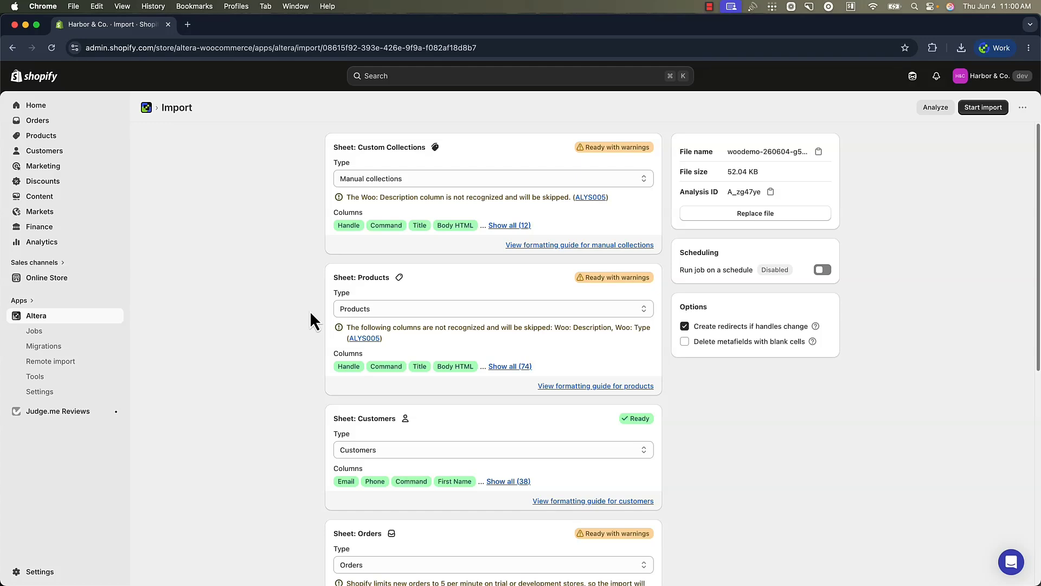
{"action": "scroll", "coordinate": [309, 311], "scroll_direction": "down", "scroll_amount": 1}
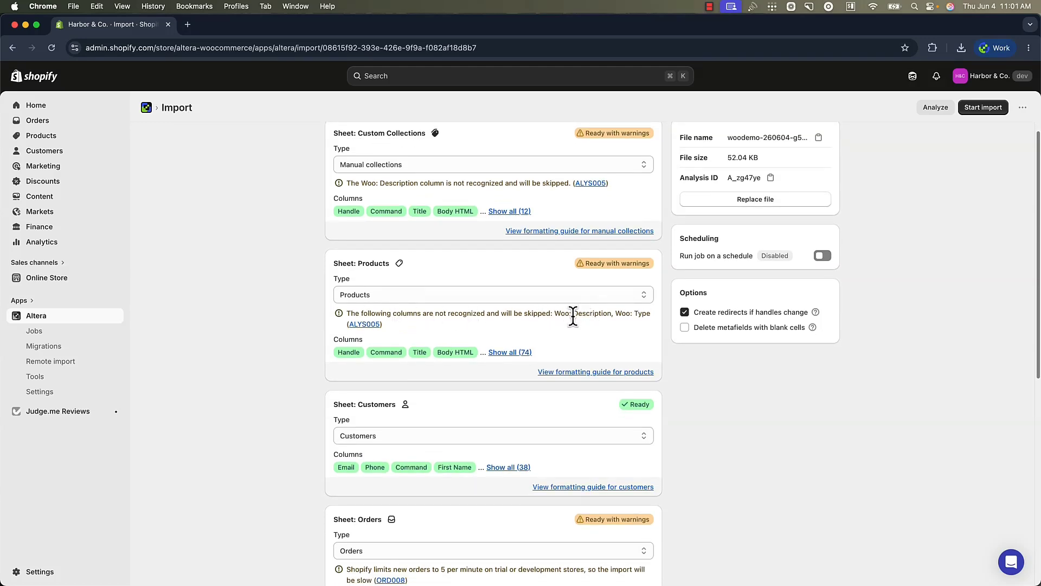
{"action": "scroll", "coordinate": [523, 339], "scroll_direction": "down", "scroll_amount": 3}
{"action": "scroll", "coordinate": [522, 339], "scroll_direction": "down", "scroll_amount": 3}
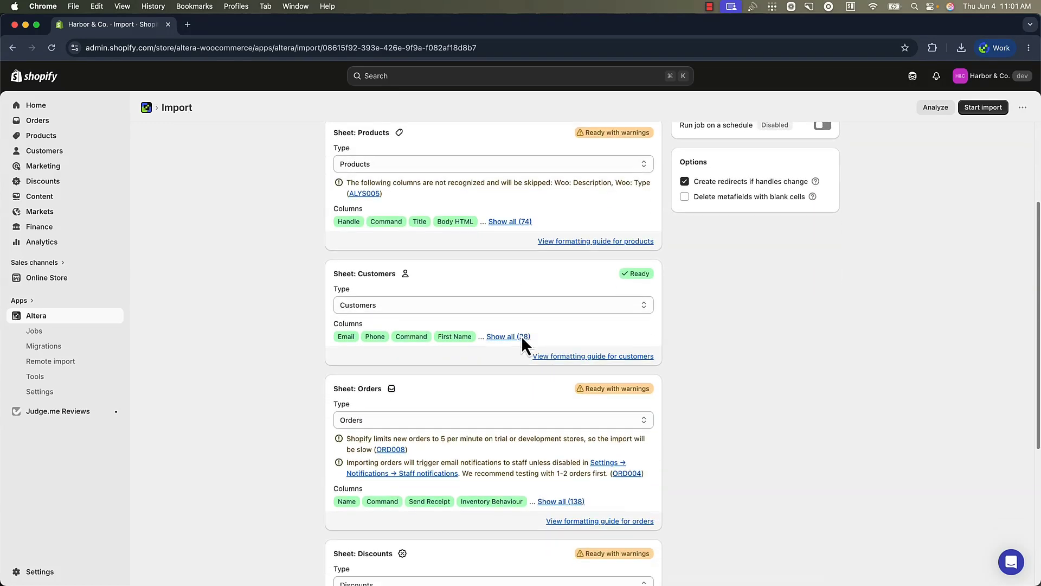
{"action": "scroll", "coordinate": [522, 338], "scroll_direction": "down", "scroll_amount": 8}
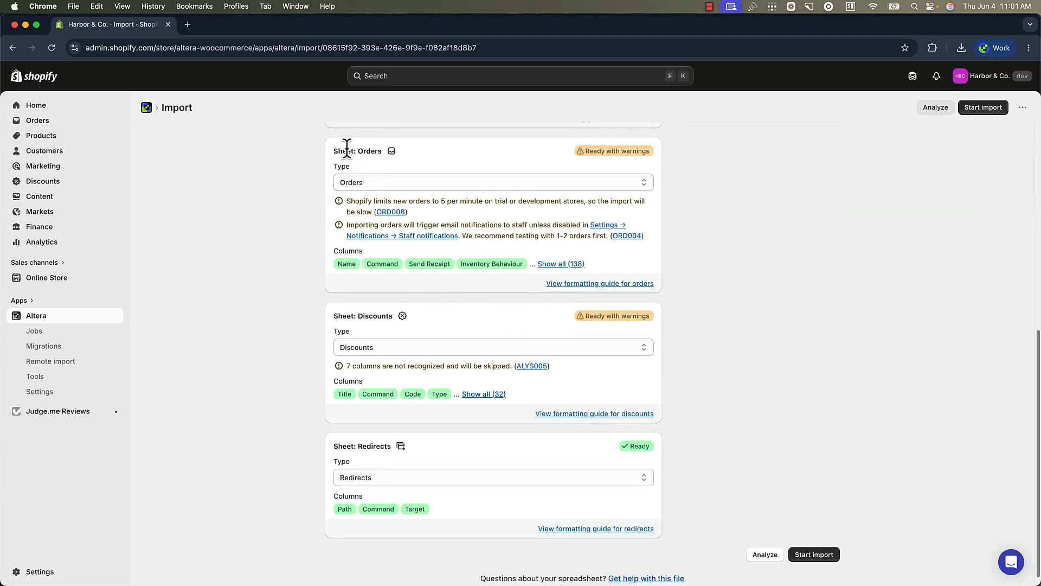
{"action": "left_click", "coordinate": [425, 237]}
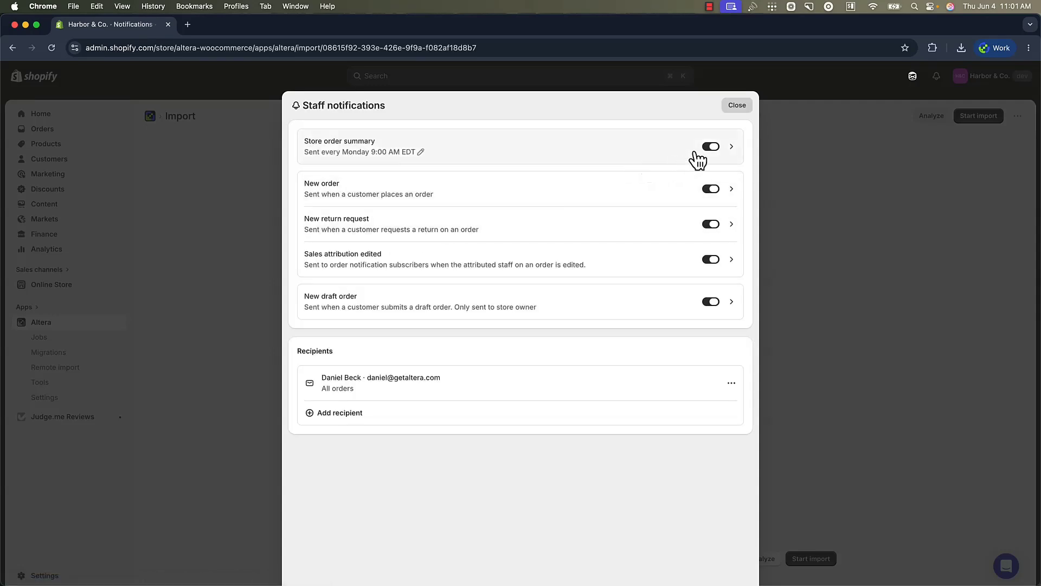
{"action": "left_click", "coordinate": [712, 189]}
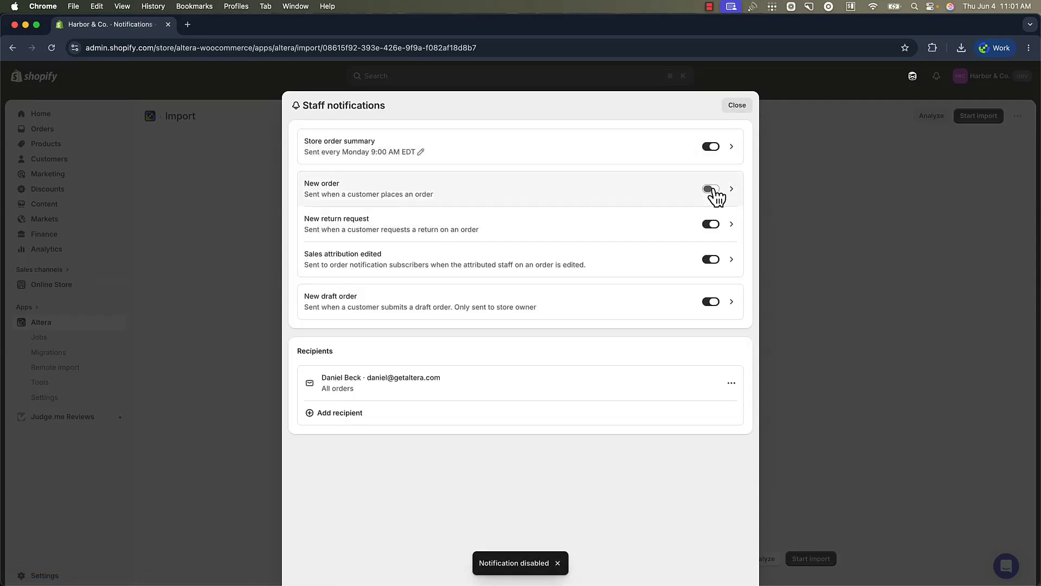
{"action": "left_click", "coordinate": [734, 109]}
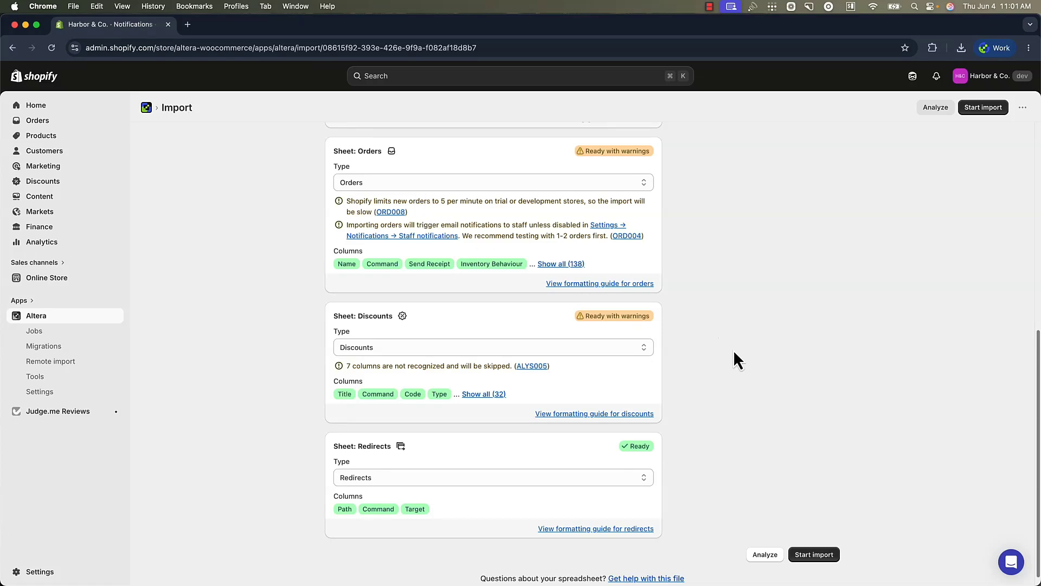
Start the workbook import, accepting the warnings for the Custom Collections, Products, Orders and Discounts sheets.
{"action": "scroll", "coordinate": [736, 354], "scroll_direction": "down", "scroll_amount": 1}
{"action": "scroll", "coordinate": [721, 373], "scroll_direction": "up", "scroll_amount": 5}
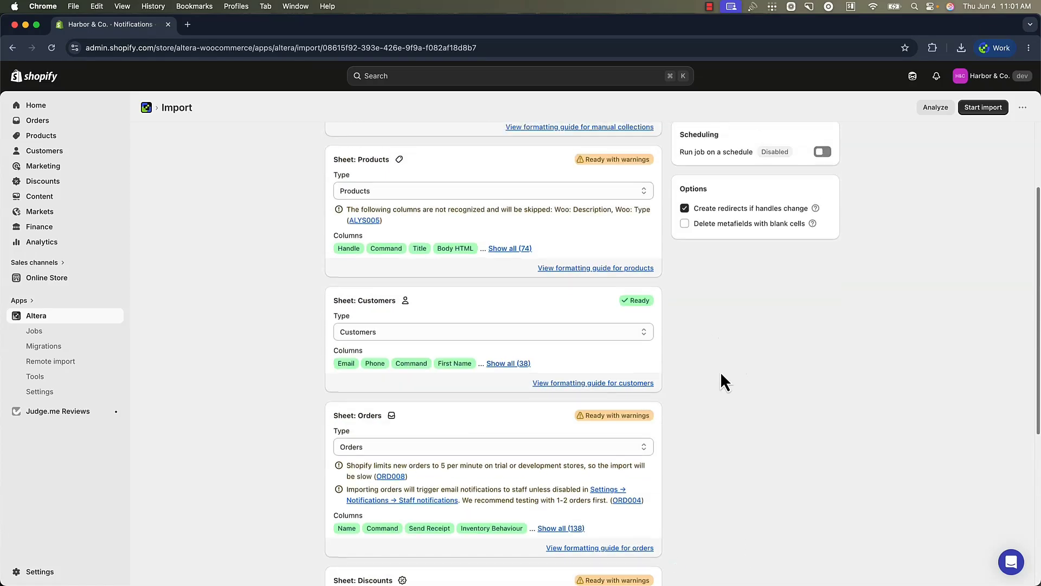
{"action": "scroll", "coordinate": [720, 372], "scroll_direction": "up", "scroll_amount": 3}
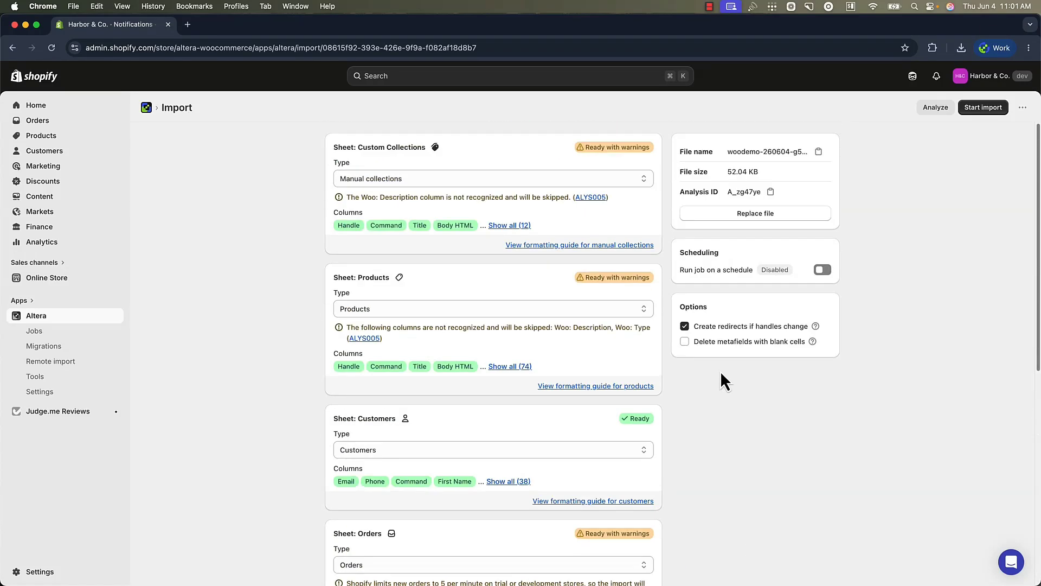
{"action": "left_click", "coordinate": [983, 108]}
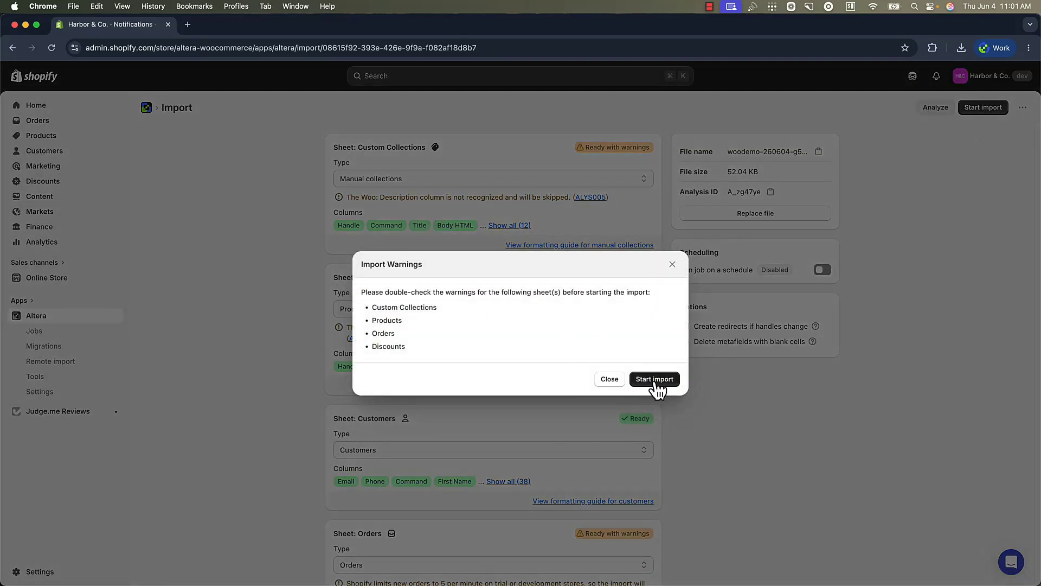
{"action": "left_click", "coordinate": [655, 380]}
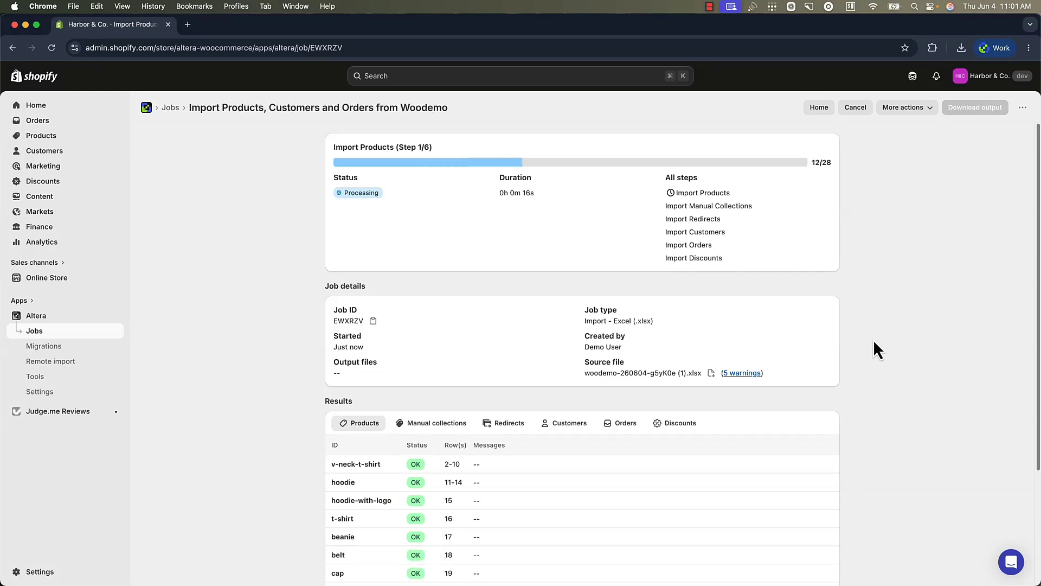
Inspect the imported v-neck-t-shirt product from the running import's product results.
{"action": "scroll", "coordinate": [874, 345], "scroll_direction": "down", "scroll_amount": 4}
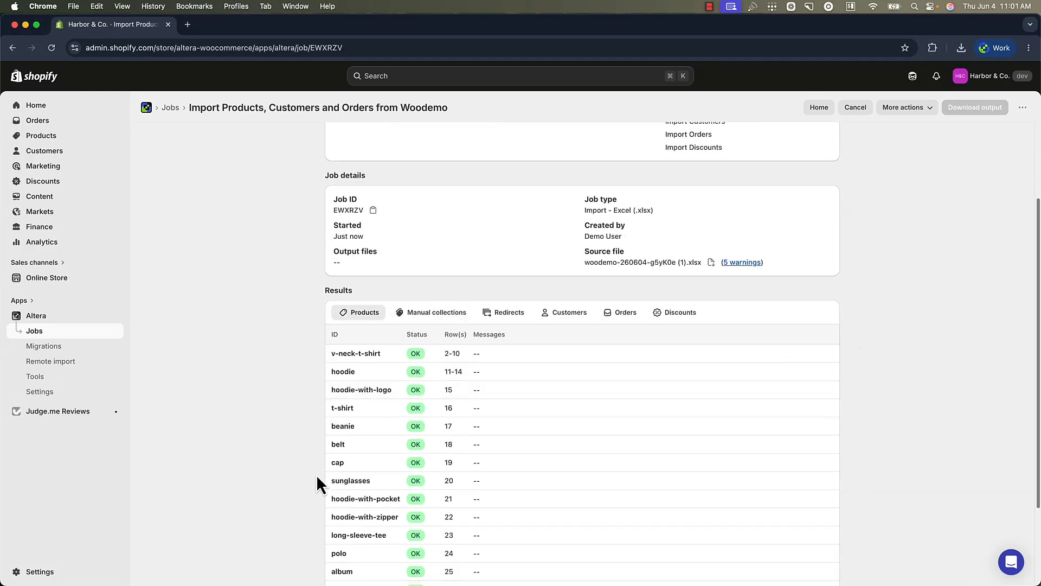
{"action": "left_click", "coordinate": [356, 356]}
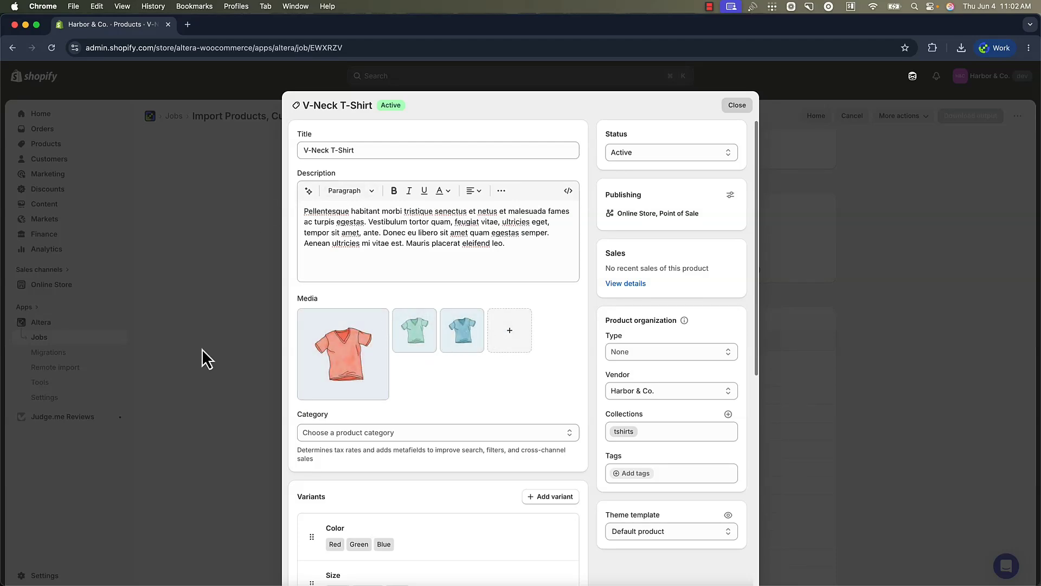
{"action": "left_click", "coordinate": [229, 331]}
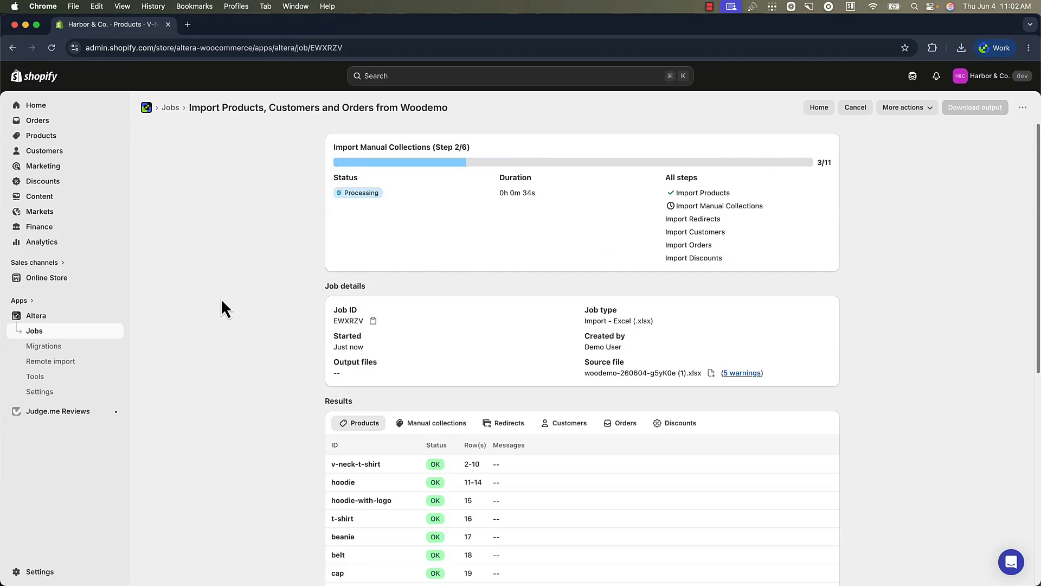
Open the past run of the woodemo.getaltera.com migration and download woodemo-260604-g5yK0e-images.zip.
{"action": "left_click", "coordinate": [50, 348]}
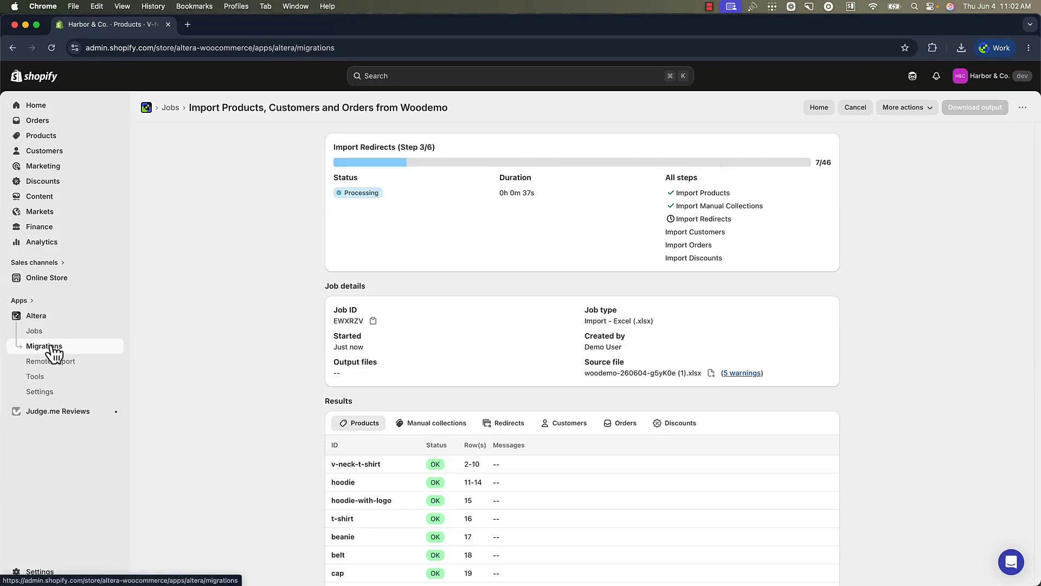
{"action": "left_click", "coordinate": [361, 406]}
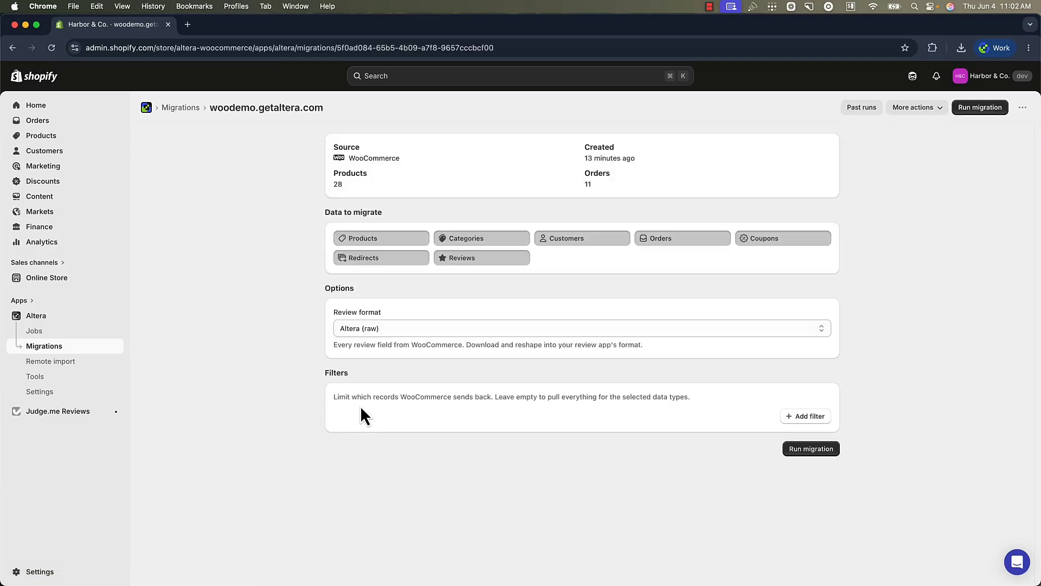
{"action": "left_click", "coordinate": [857, 110]}
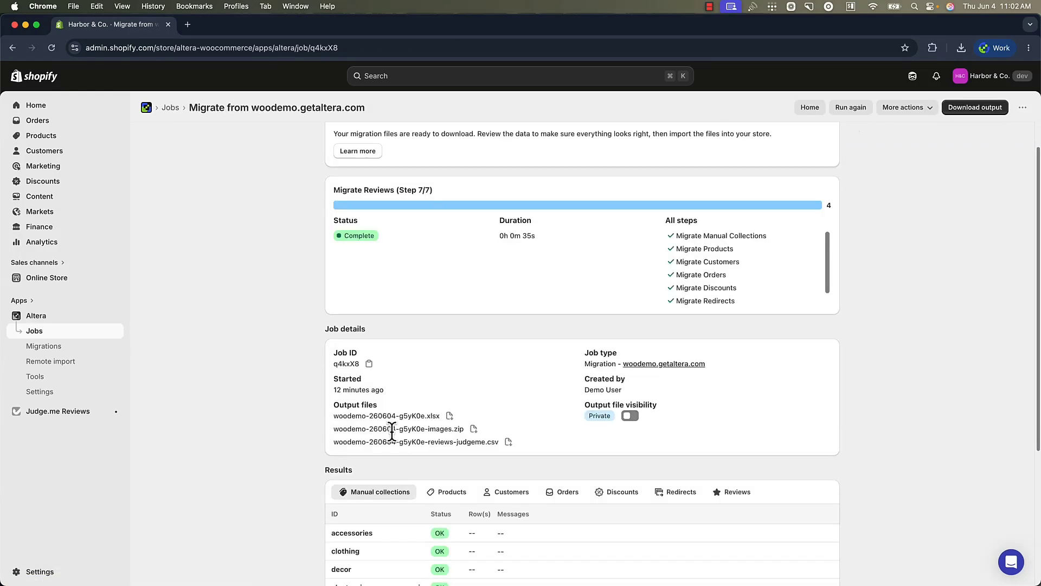
{"action": "left_click", "coordinate": [473, 429]}
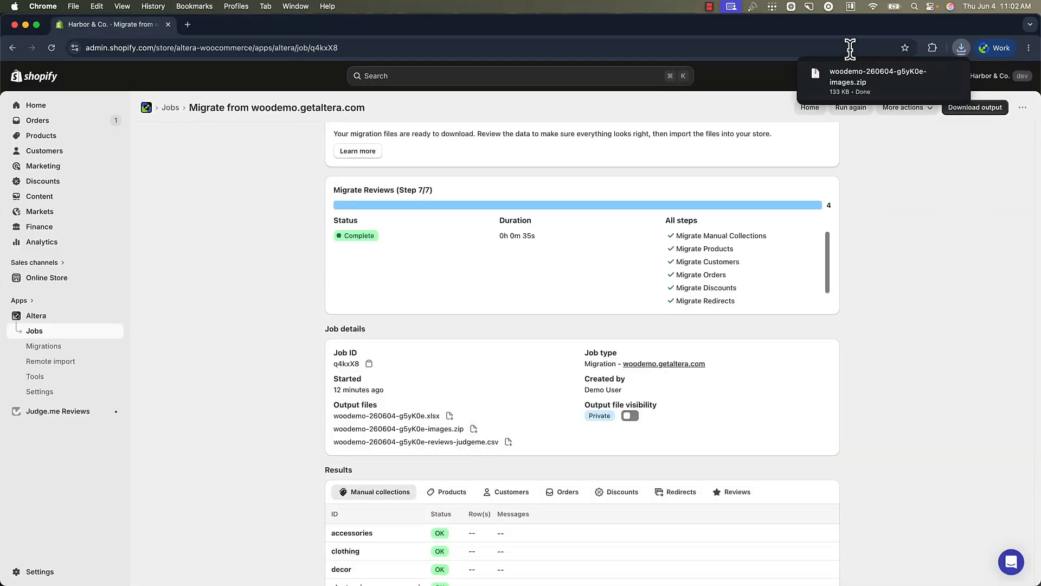
Extract the downloaded images archive and view the files in its Images folder.
{"action": "left_click", "coordinate": [855, 77]}
{"action": "double_click", "coordinate": [126, 158]}
{"action": "left_click_drag", "start_coordinate": [129, 132], "coordinate": [374, 179]}
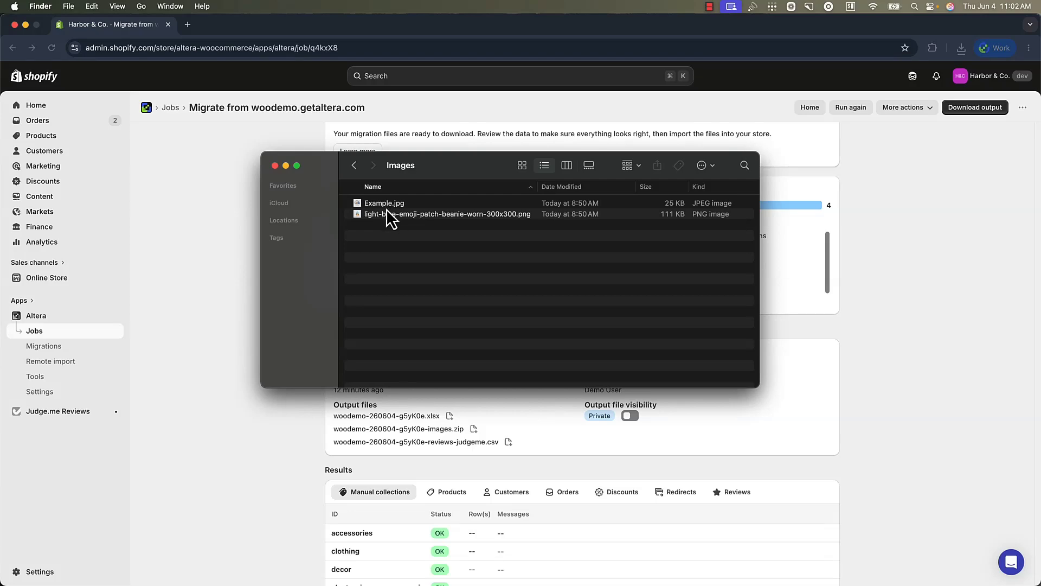
{"action": "left_click", "coordinate": [166, 202]}
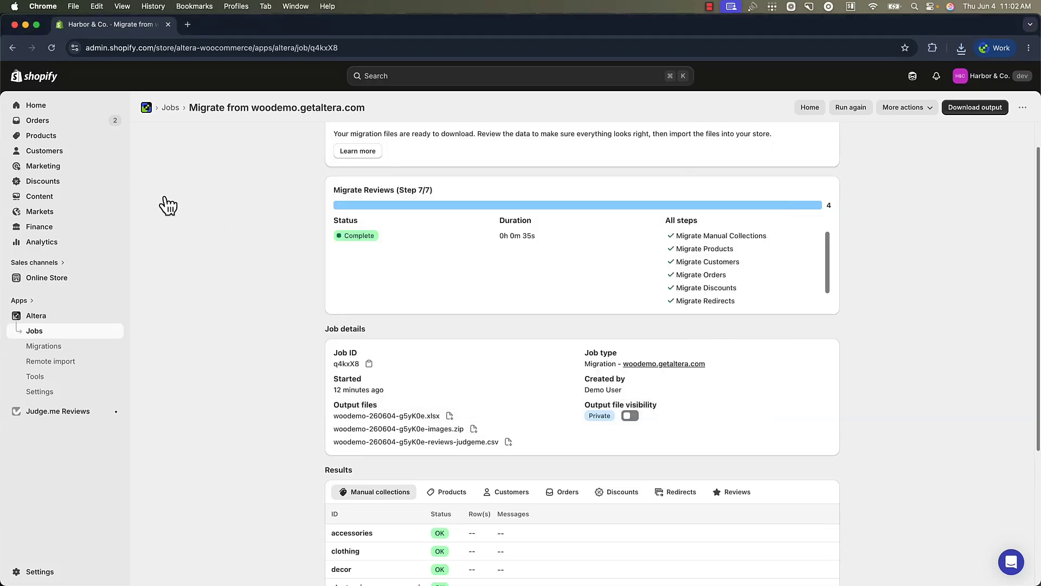
Upload Example.jpg and light-blue-emoji-patch-beanie-worn-300x300.png from the Images folder to the store's content files.
{"action": "left_click", "coordinate": [54, 198]}
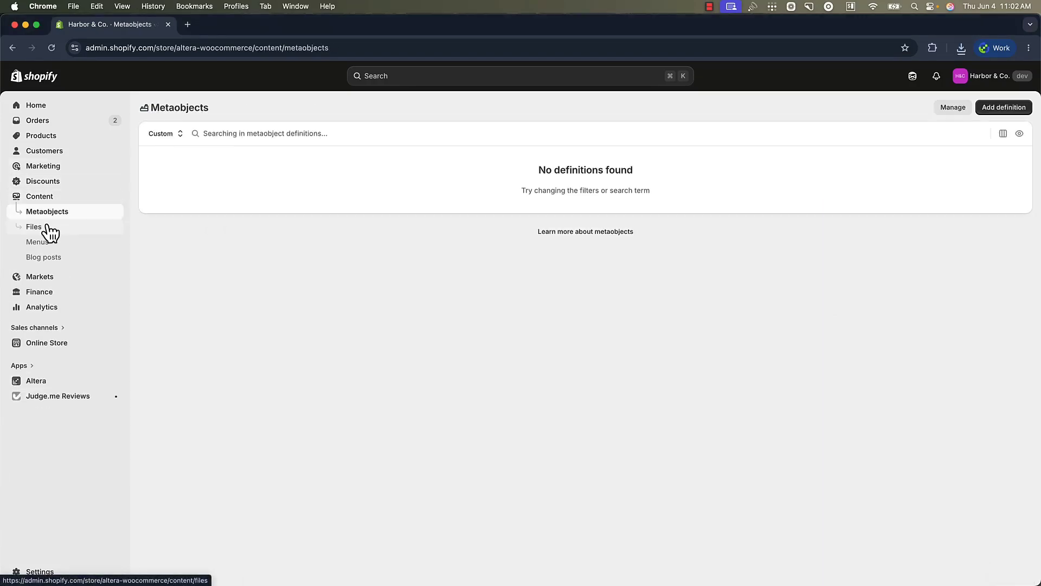
{"action": "left_click", "coordinate": [52, 232]}
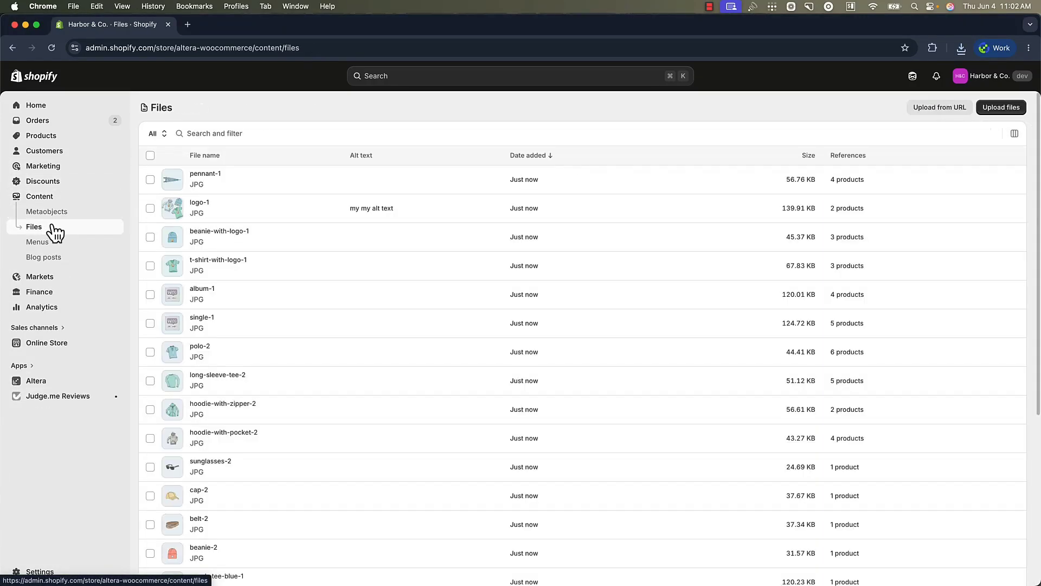
{"action": "left_click", "coordinate": [992, 111]}
{"action": "double_click", "coordinate": [382, 222]}
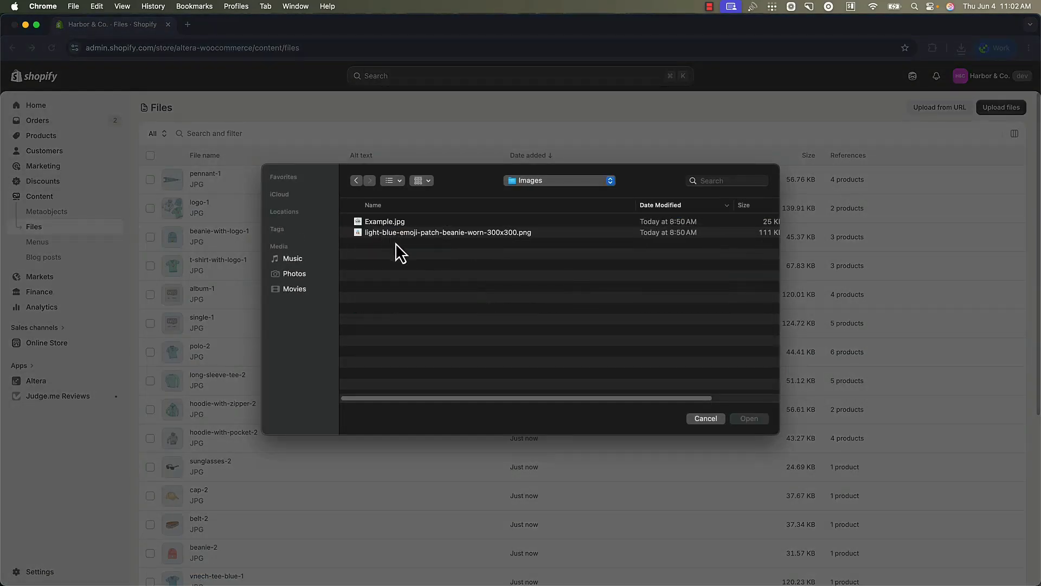
{"action": "key", "text": "super+a"}
{"action": "left_click_drag", "start_coordinate": [470, 302], "coordinate": [362, 217]}
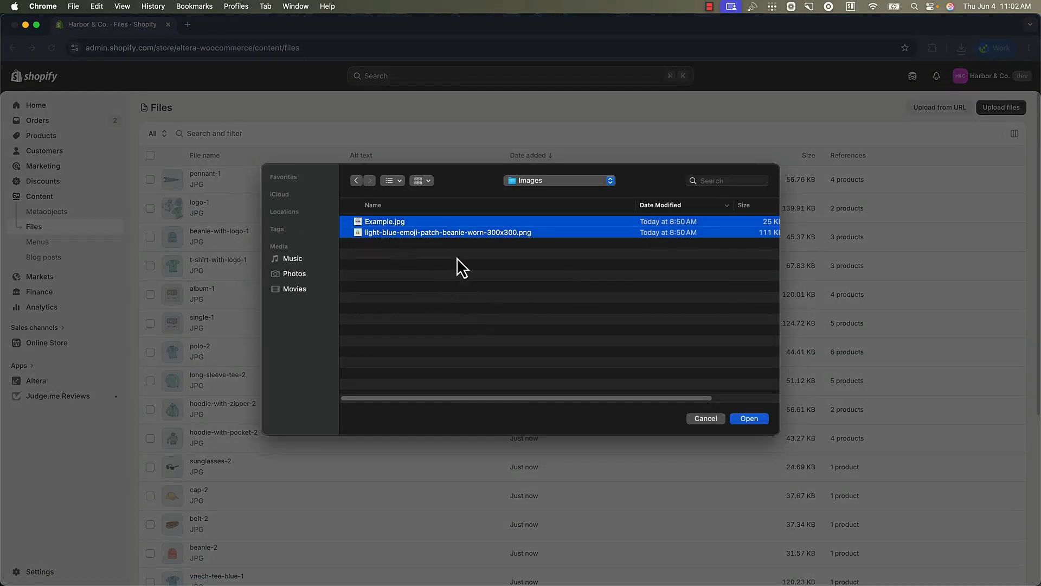
{"action": "left_click", "coordinate": [761, 422]}
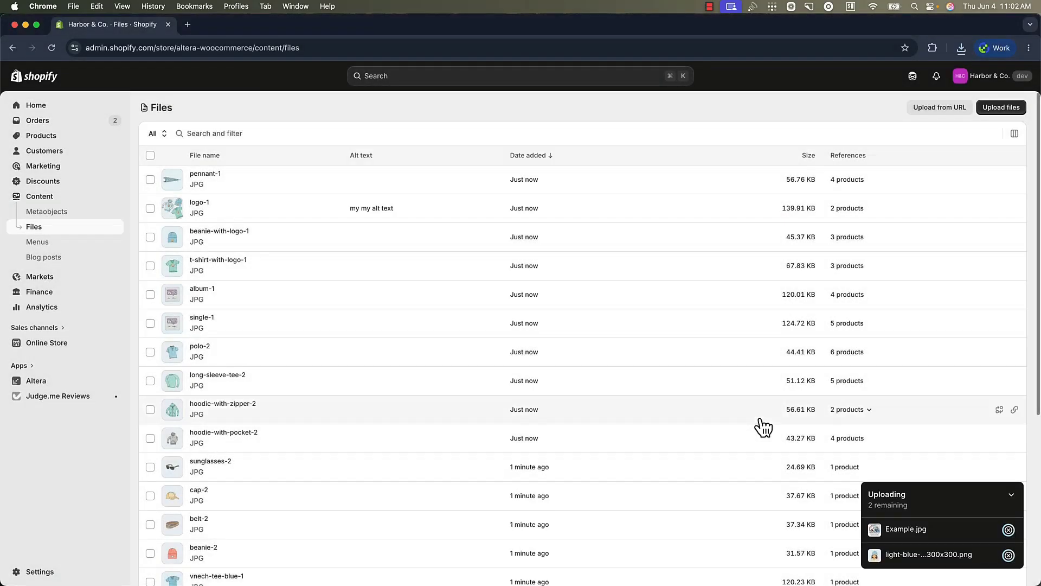
Check the woodemo.getaltera.com migration job's output files and the Woodemo import job's manual collections and redirects results.
{"action": "left_click", "coordinate": [64, 388]}
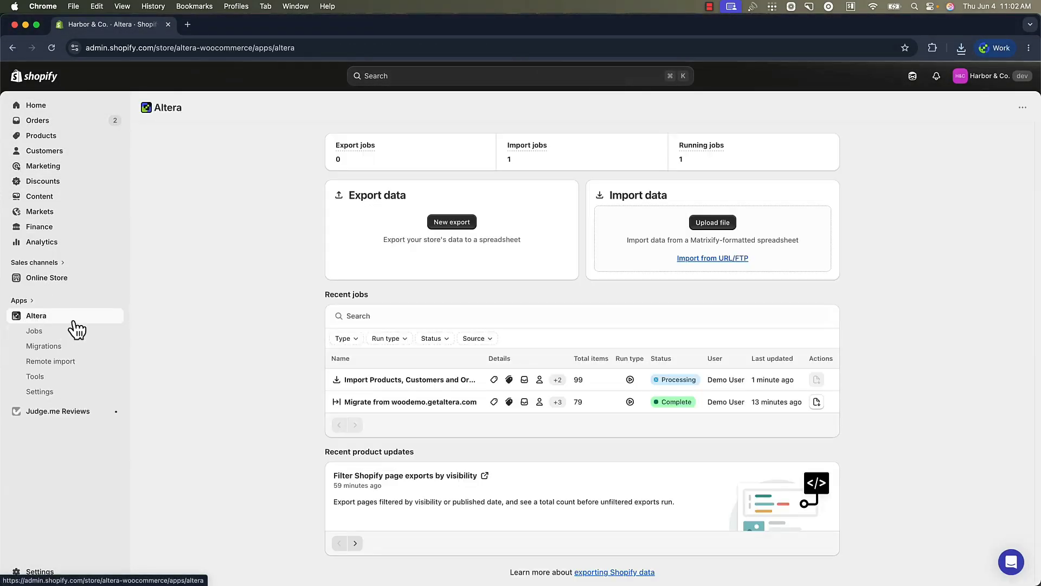
{"action": "left_click", "coordinate": [448, 402]}
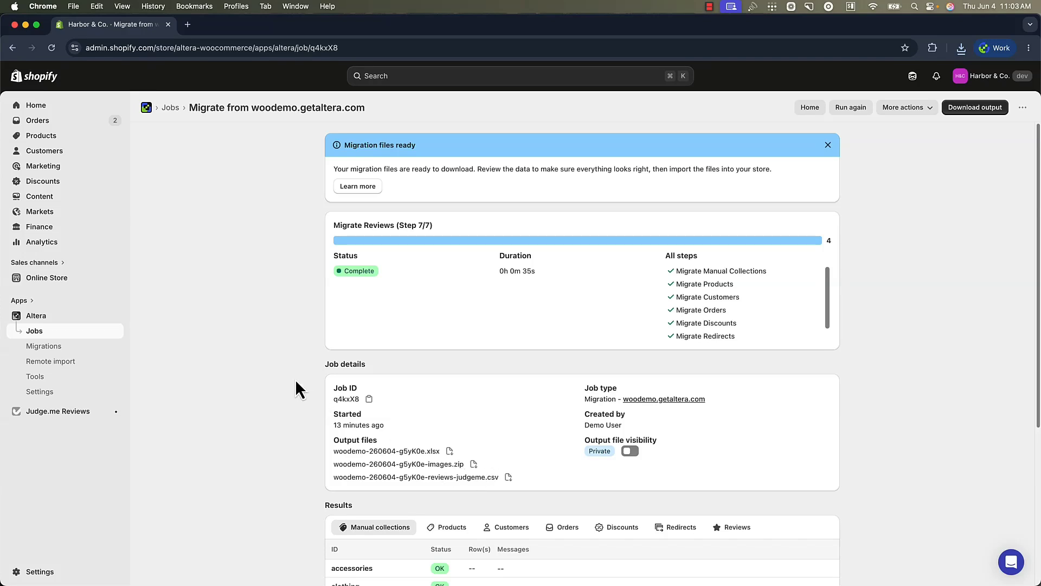
{"action": "left_click", "coordinate": [41, 332]}
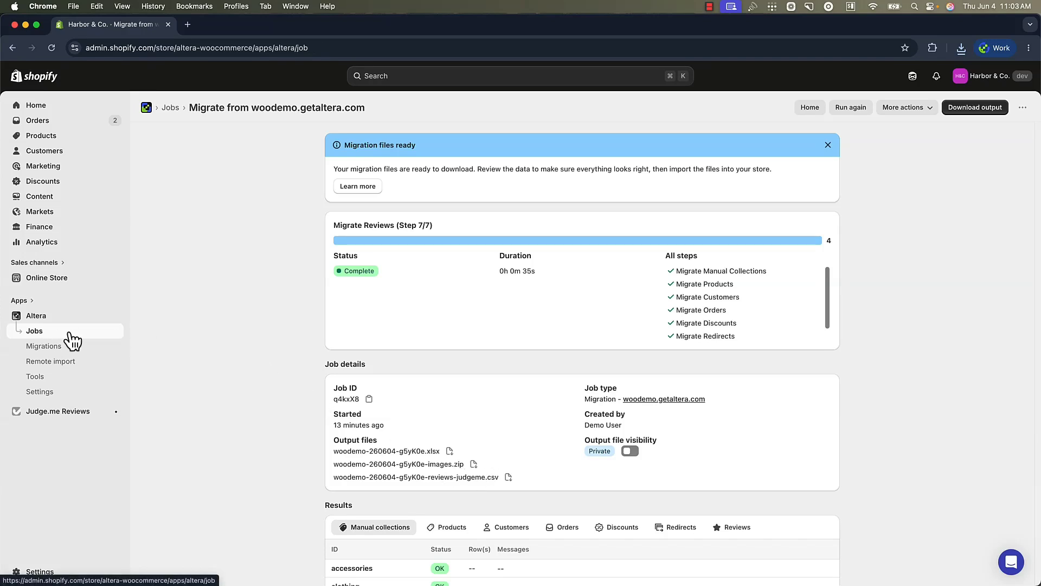
{"action": "left_click", "coordinate": [379, 208]}
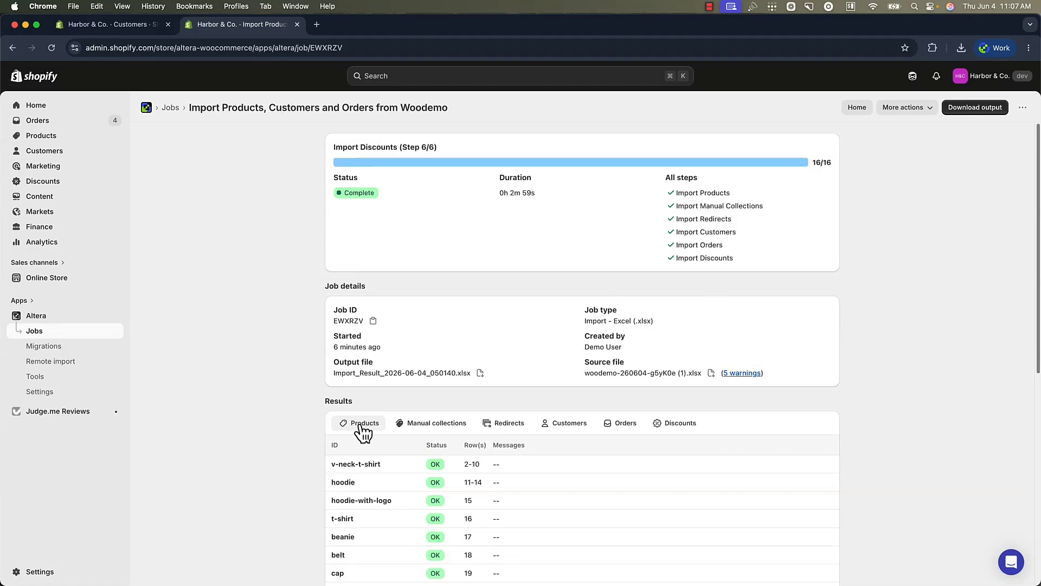
{"action": "left_click", "coordinate": [416, 425]}
{"action": "left_click", "coordinate": [506, 425]}
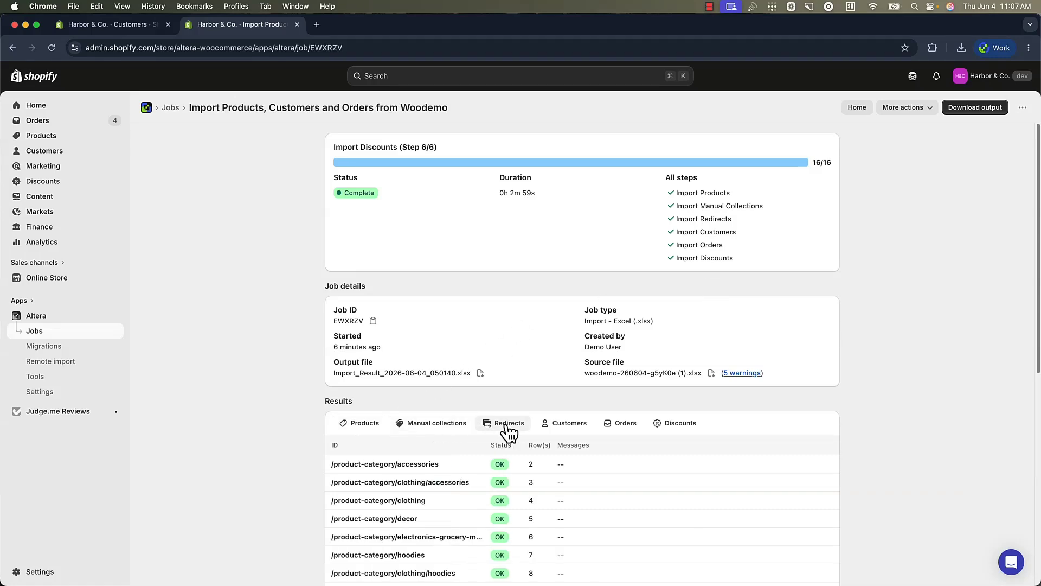
Check the imported records in the store's product and customer lists.
{"action": "left_click", "coordinate": [77, 137]}
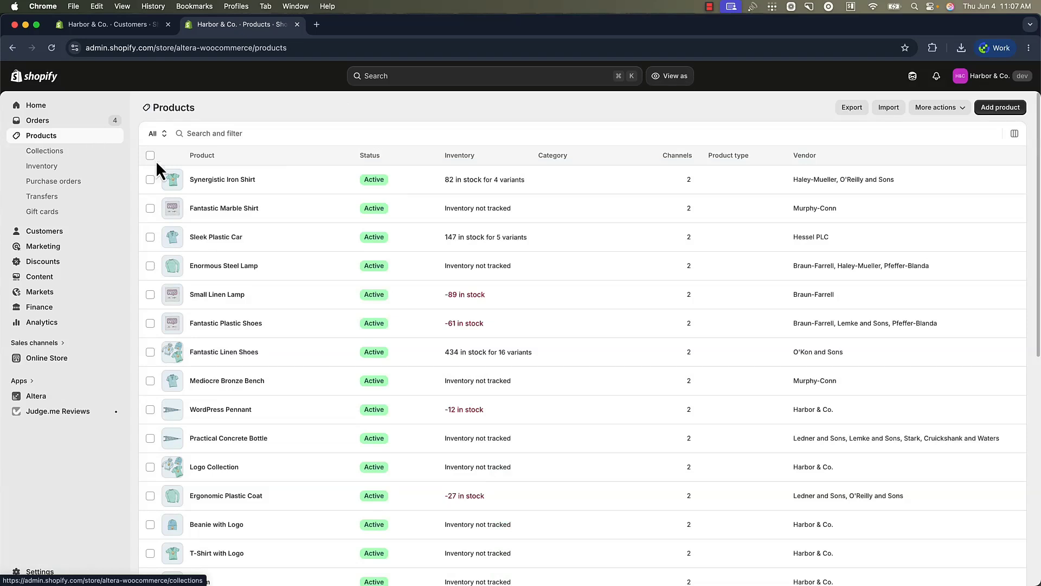
{"action": "left_click", "coordinate": [44, 231]}
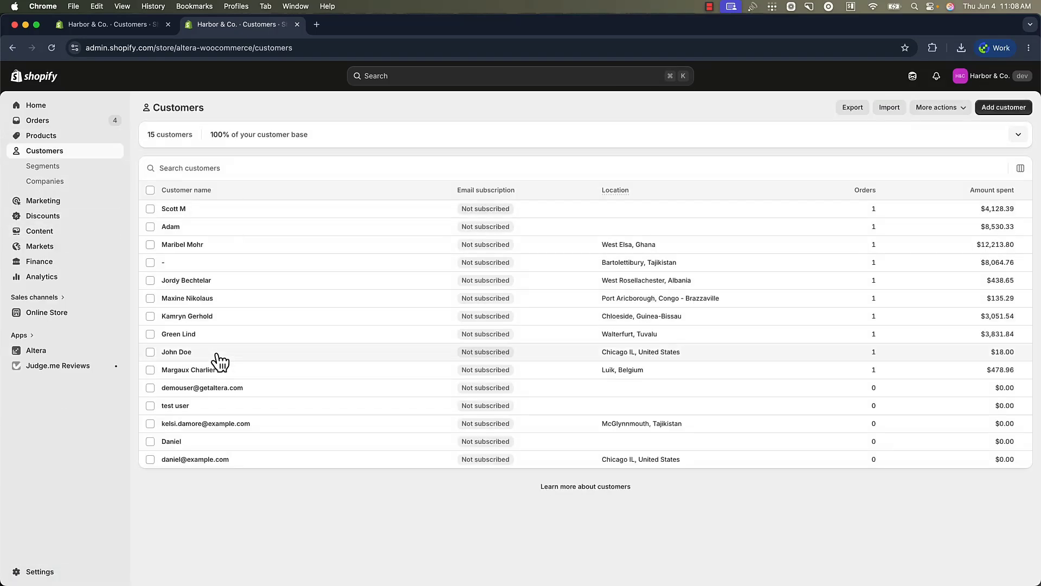
Open the payment-pending order from the store's orders and inspect its linked T-Shirt product.
{"action": "left_click", "coordinate": [38, 122]}
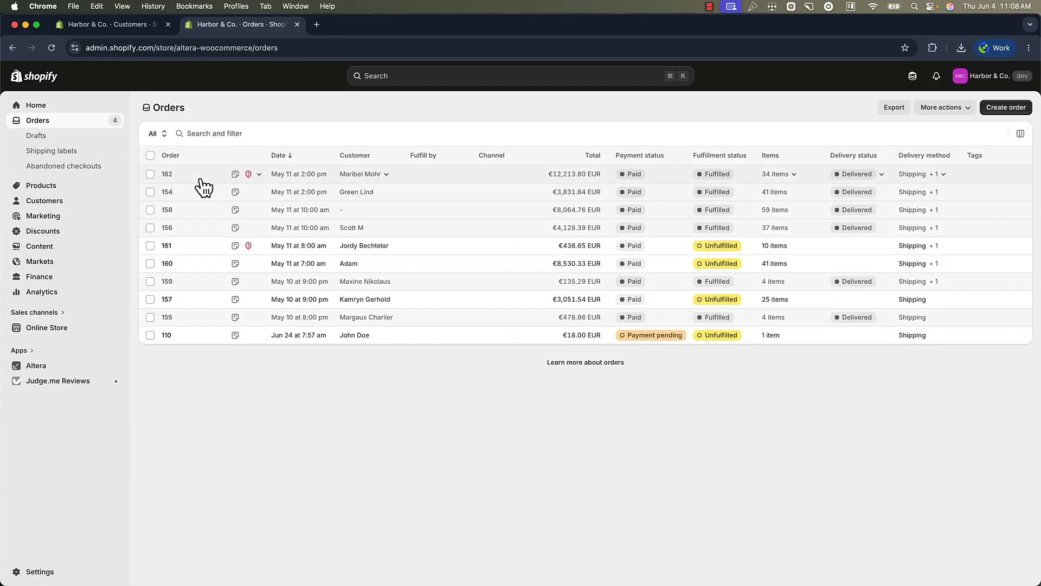
{"action": "left_click", "coordinate": [165, 335]}
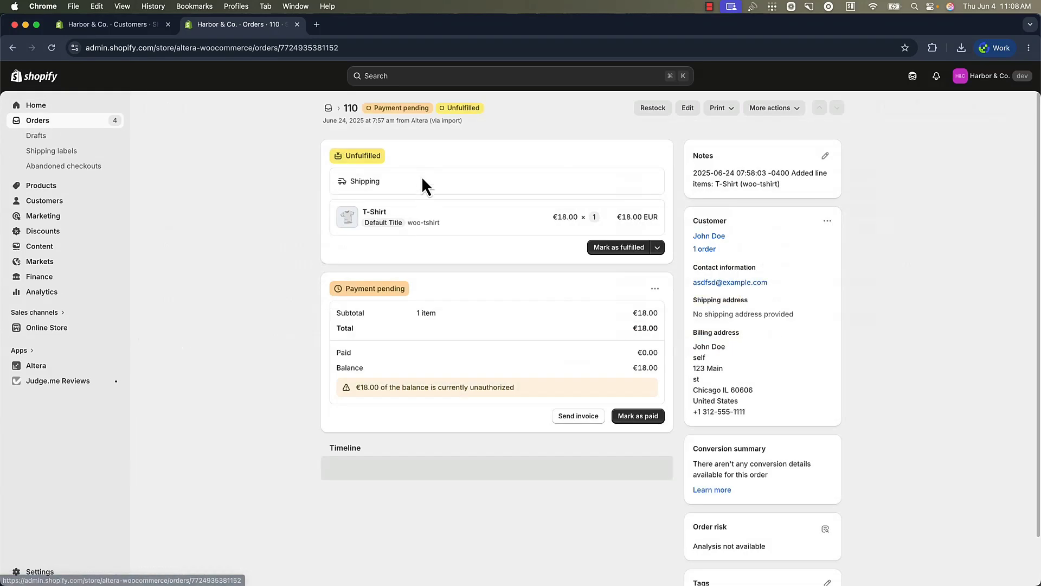
{"action": "left_click", "coordinate": [375, 212]}
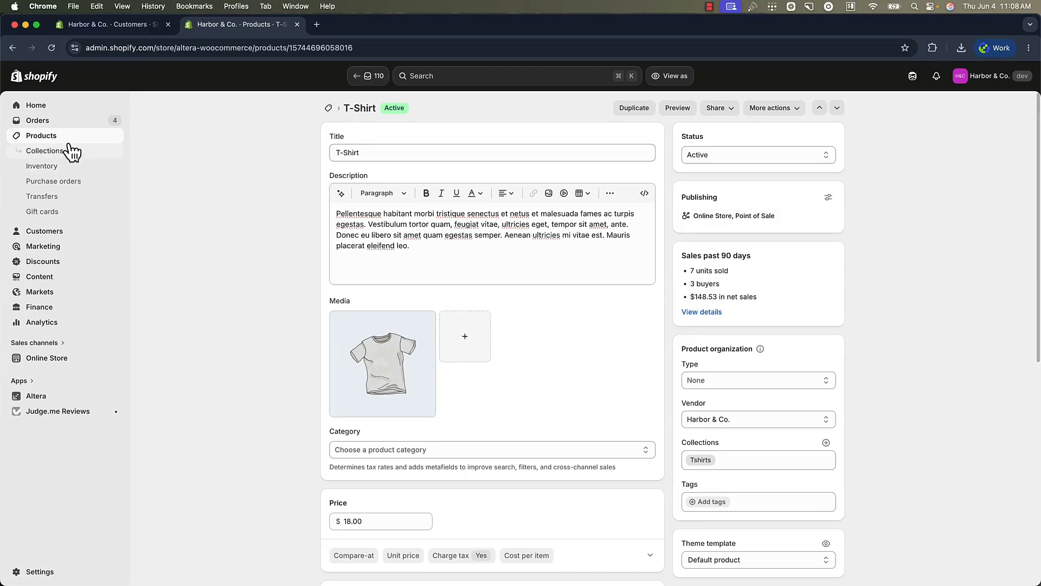
Open the Beanie with Logo product from the product list and preview it on the storefront.
{"action": "left_click", "coordinate": [40, 139]}
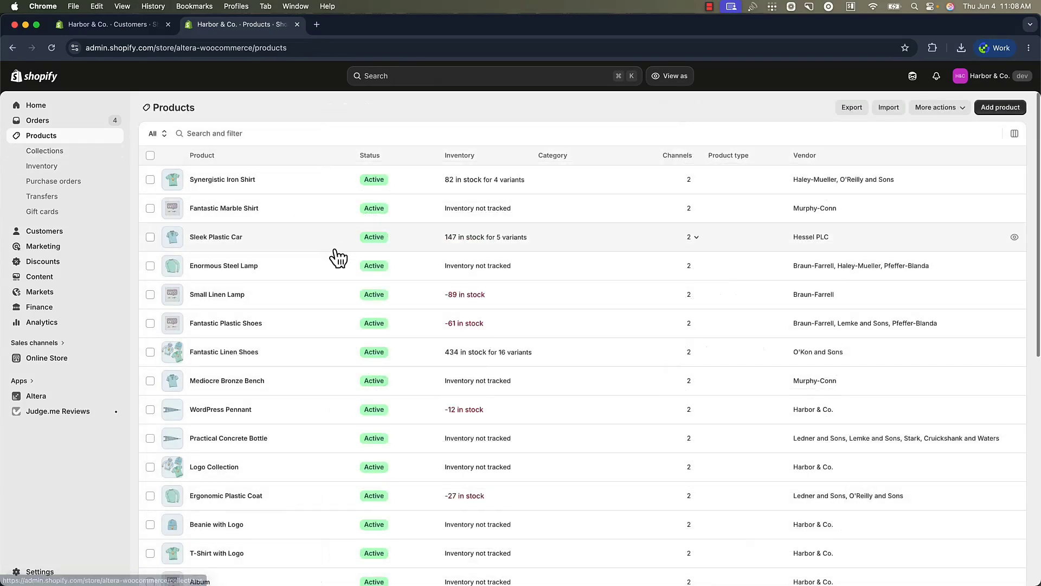
{"action": "scroll", "coordinate": [291, 346], "scroll_direction": "down", "scroll_amount": 5}
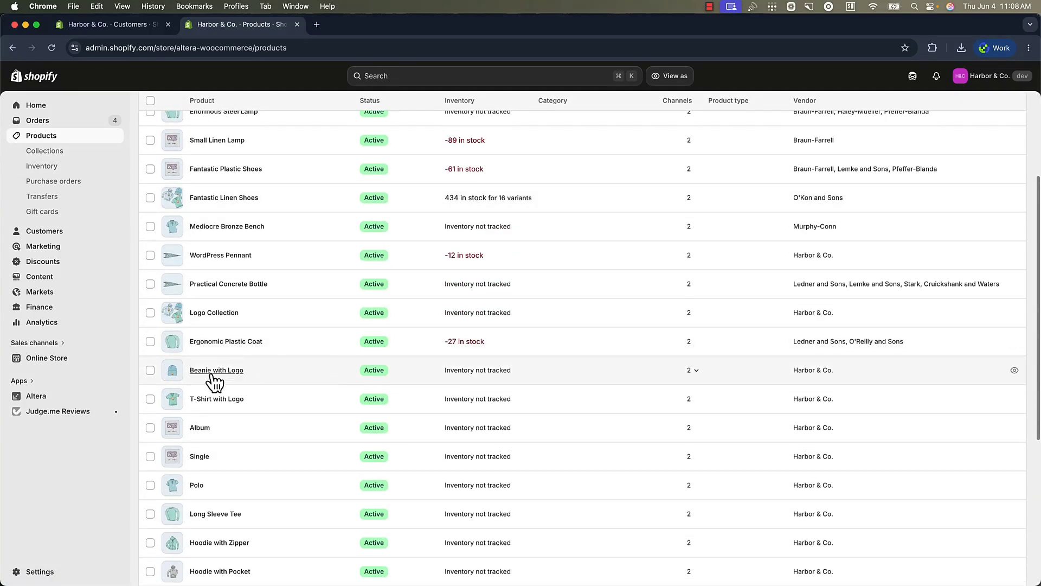
{"action": "left_click", "coordinate": [213, 373]}
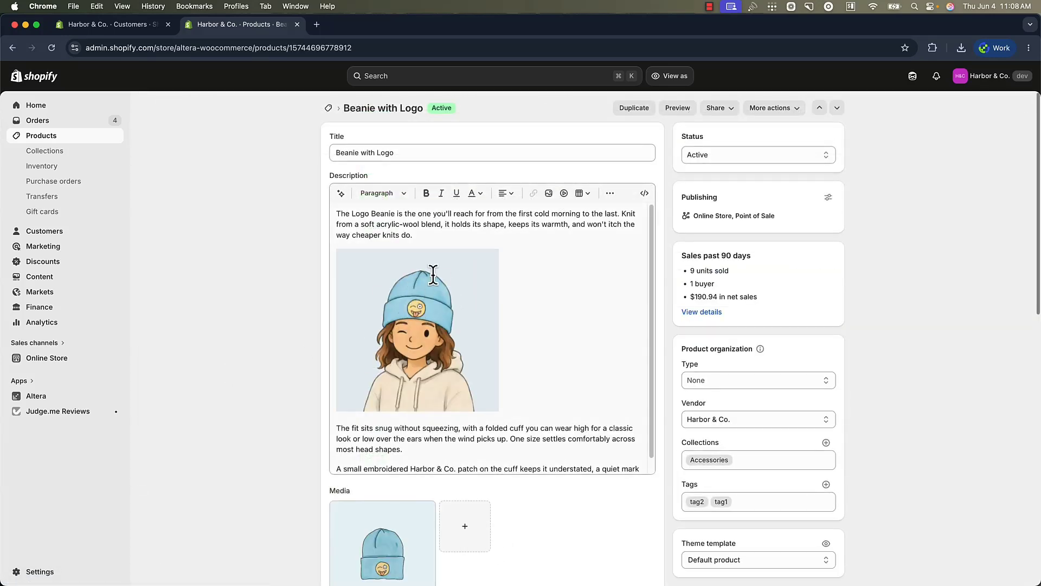
{"action": "left_click", "coordinate": [673, 109]}
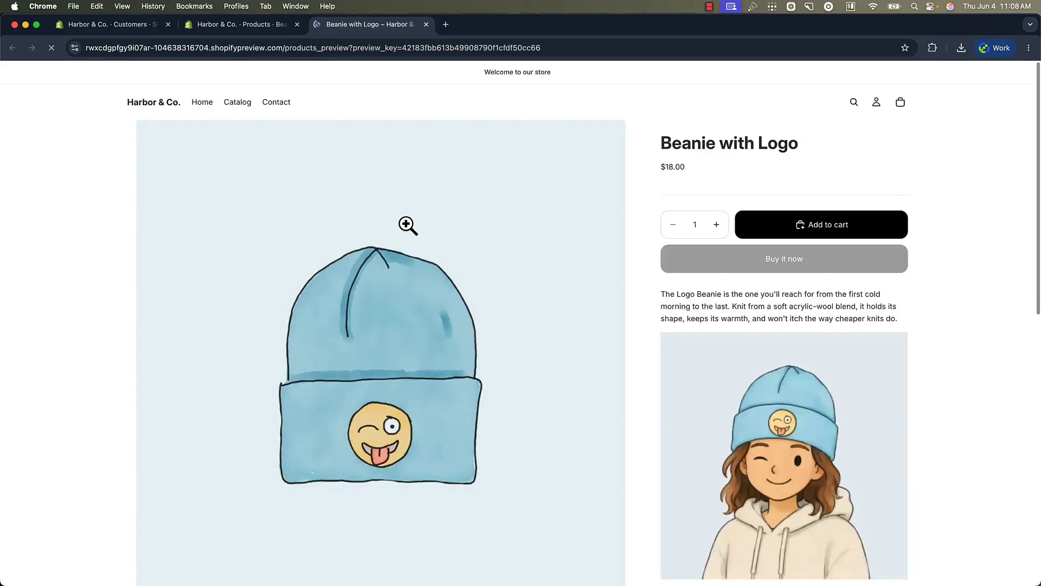
Open the description image of Beanie with Logo separately to check its file URL, and return to the product's admin page.
{"action": "right_click", "coordinate": [746, 359]}
{"action": "left_click", "coordinate": [762, 360]}
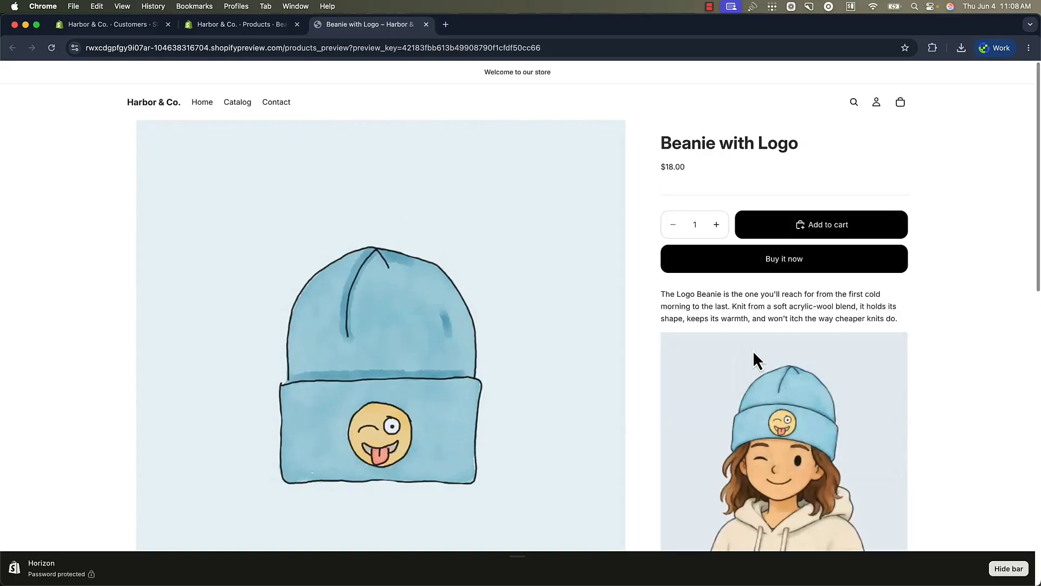
{"action": "left_click", "coordinate": [477, 25]}
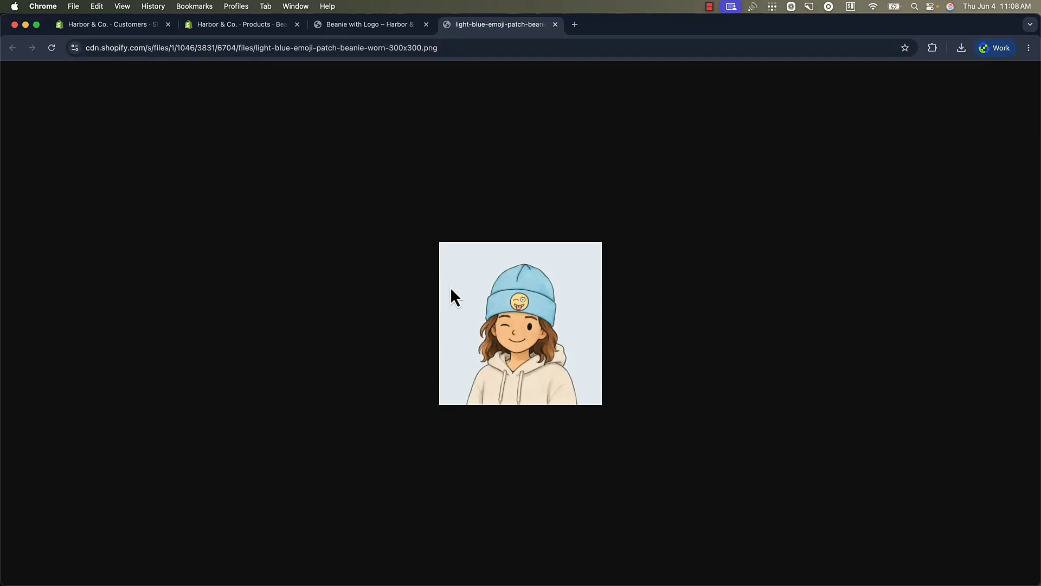
{"action": "left_click", "coordinate": [339, 30]}
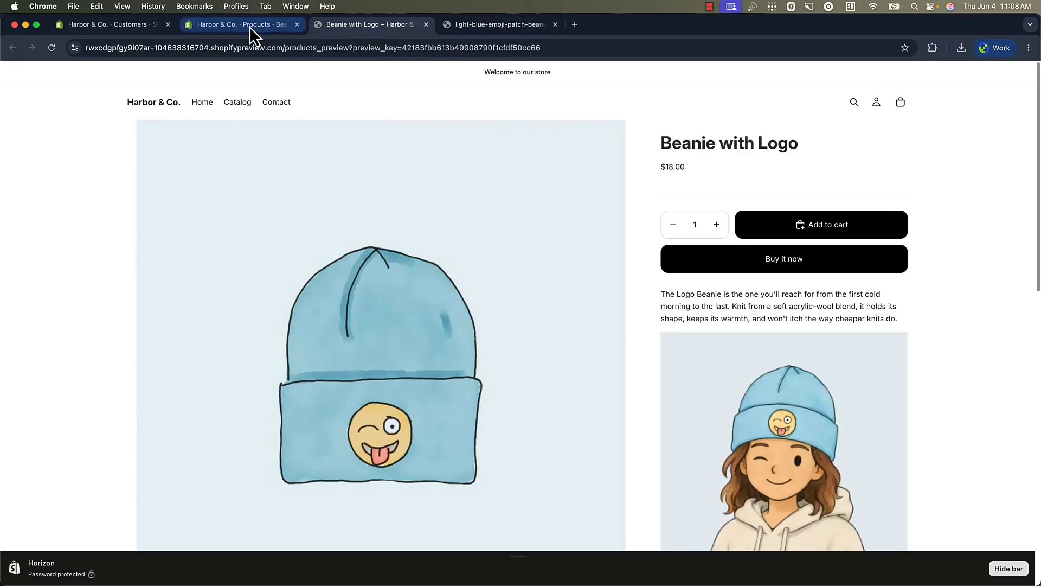
{"action": "left_click", "coordinate": [250, 33]}
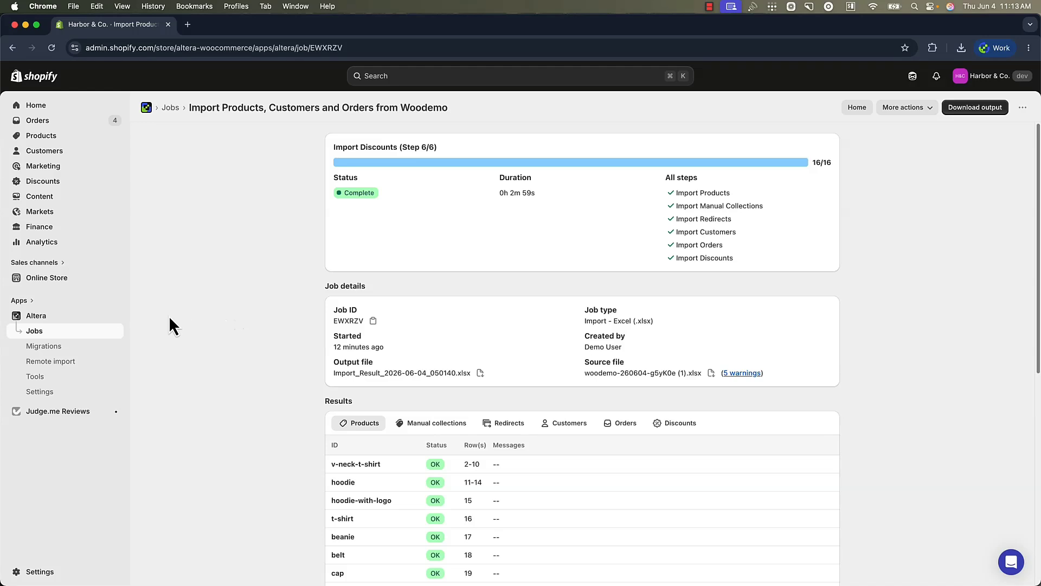
Download woodemo-260604-g5yK0e-reviews-judgeme.csv from the woodemo.getaltera.com migration job and inspect its contents in Excel.
{"action": "left_click", "coordinate": [42, 320]}
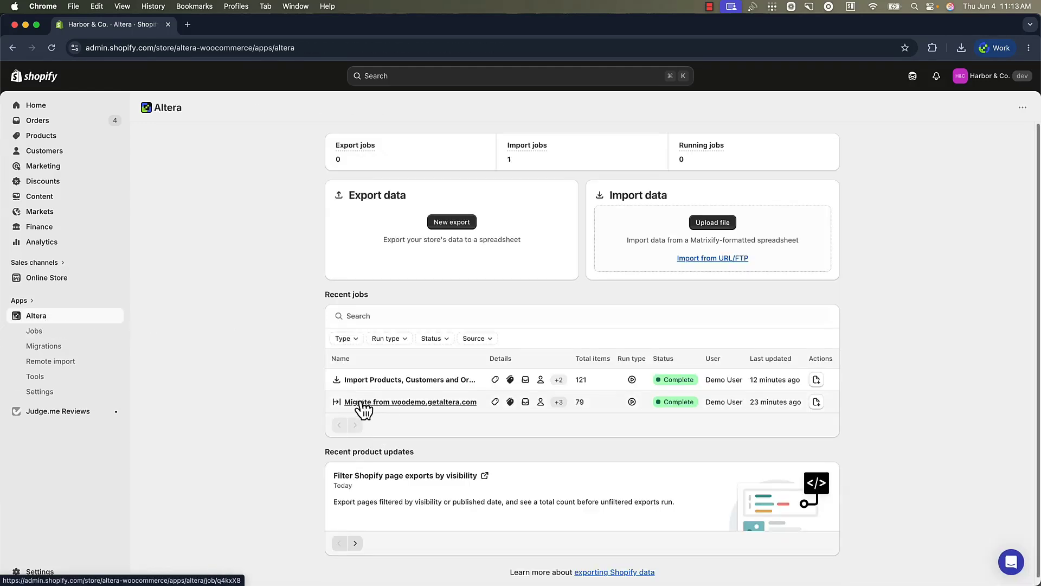
{"action": "left_click", "coordinate": [428, 403]}
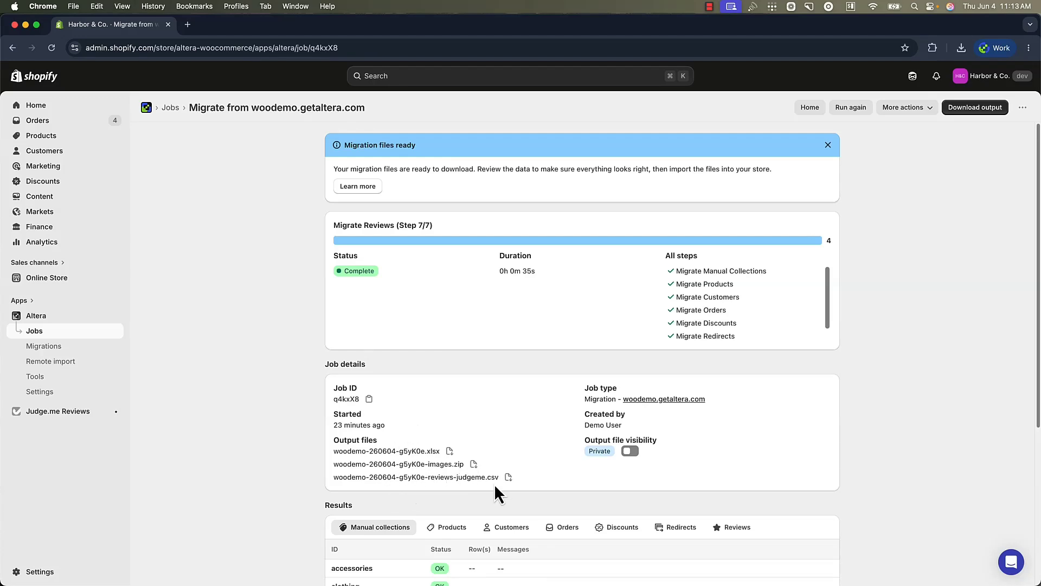
{"action": "left_click", "coordinate": [508, 478]}
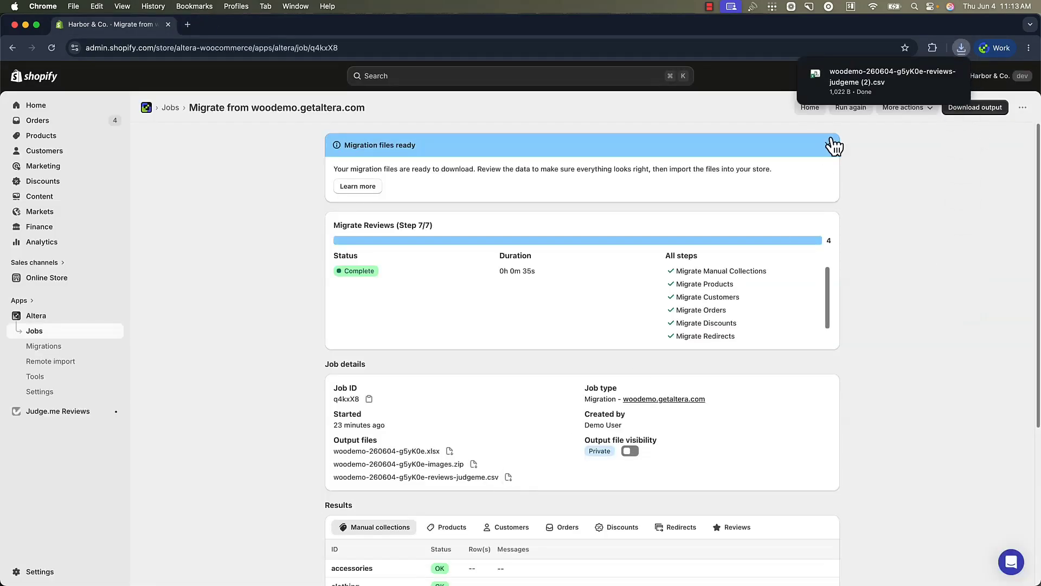
{"action": "left_click", "coordinate": [863, 85]}
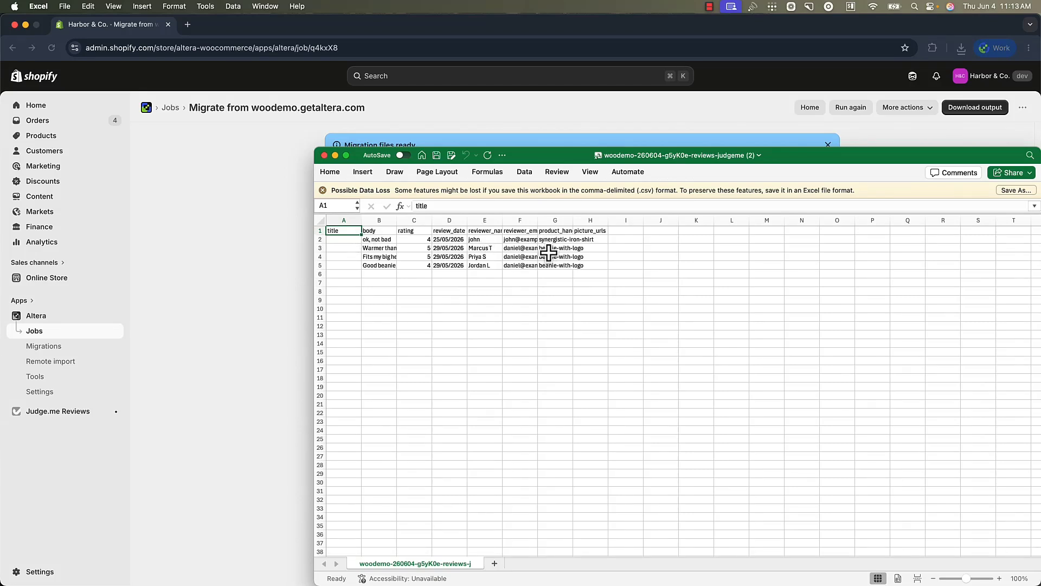
{"action": "left_click", "coordinate": [219, 281]}
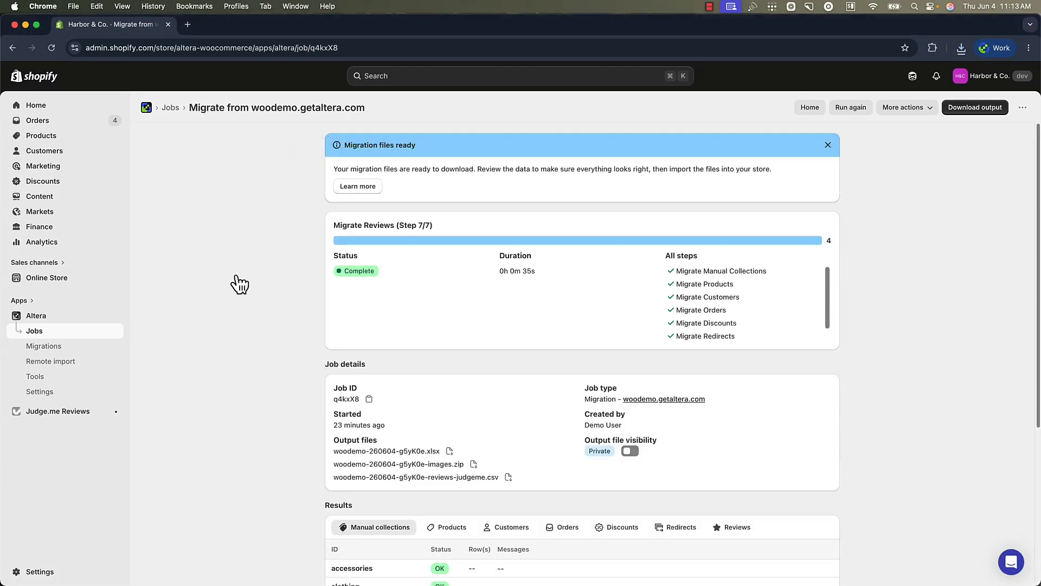
Start a spreadsheet review import in Judge.me Reviews and upload the woodemo-260604-g5yK0e-reviews-judgeme CSV as product reviews.
{"action": "left_click", "coordinate": [74, 412]}
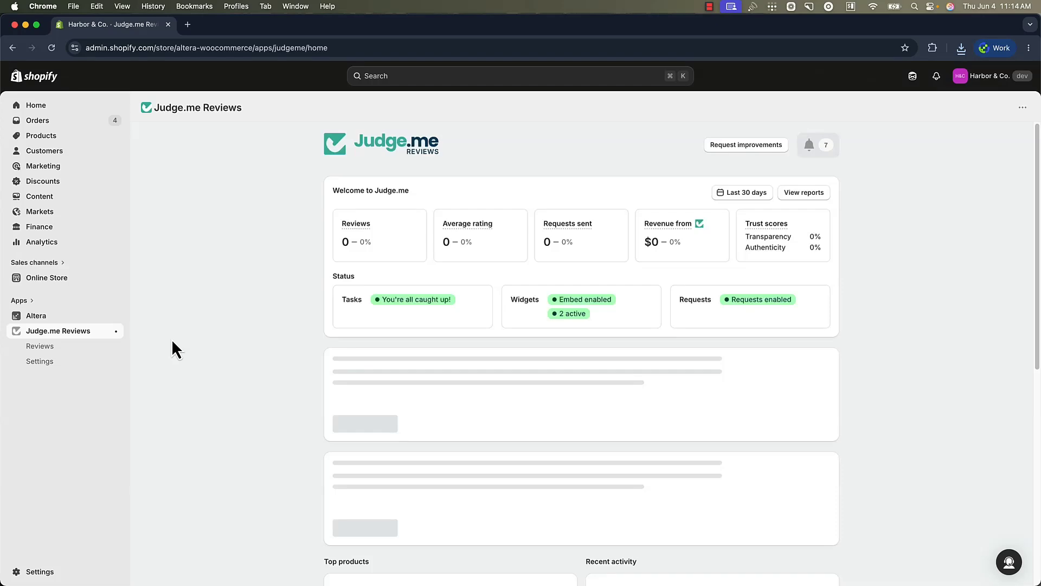
{"action": "left_click", "coordinate": [48, 364]}
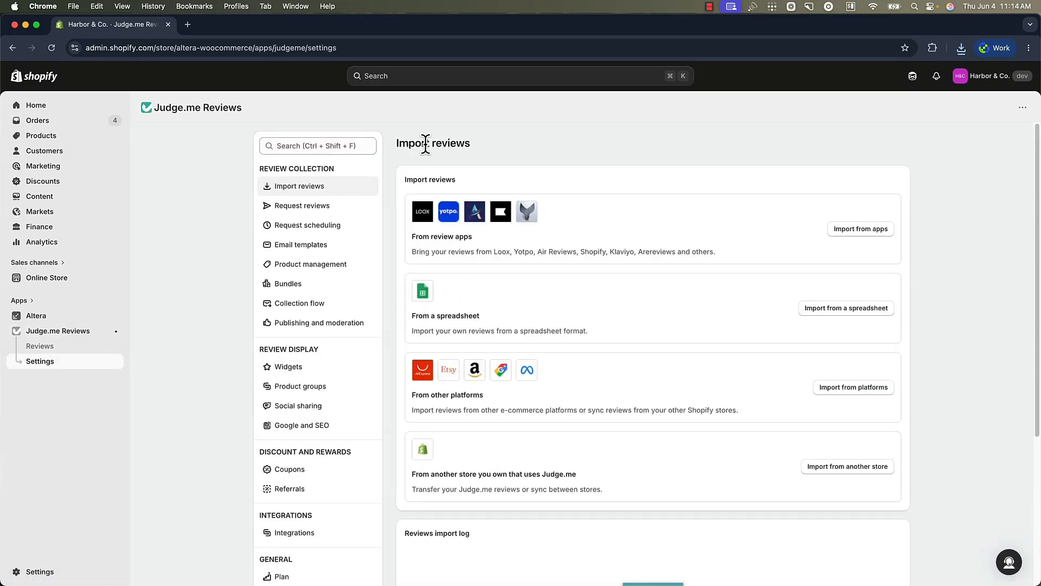
{"action": "left_click", "coordinate": [884, 313]}
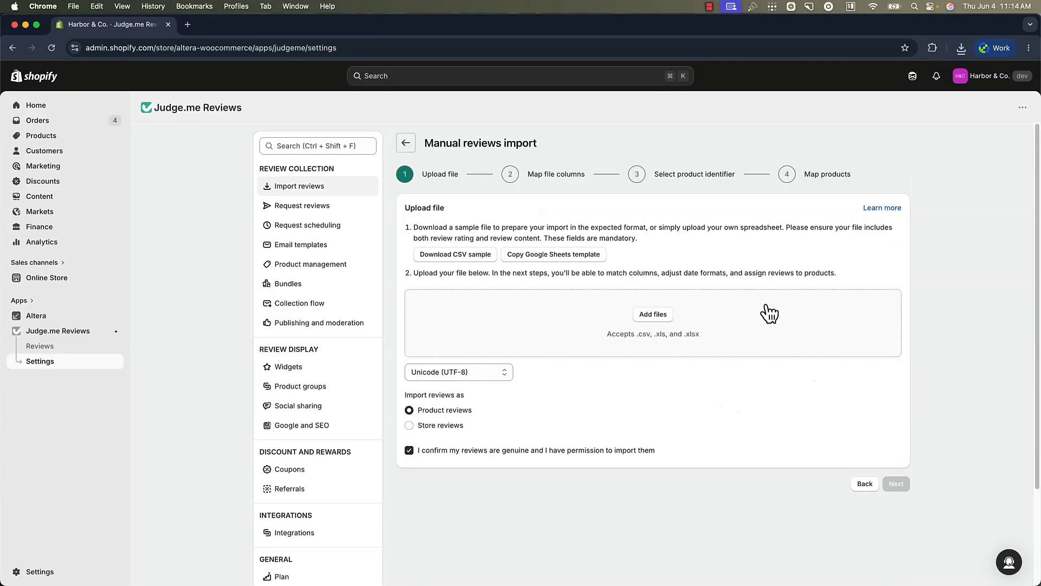
{"action": "left_click", "coordinate": [645, 315]}
{"action": "double_click", "coordinate": [502, 233]}
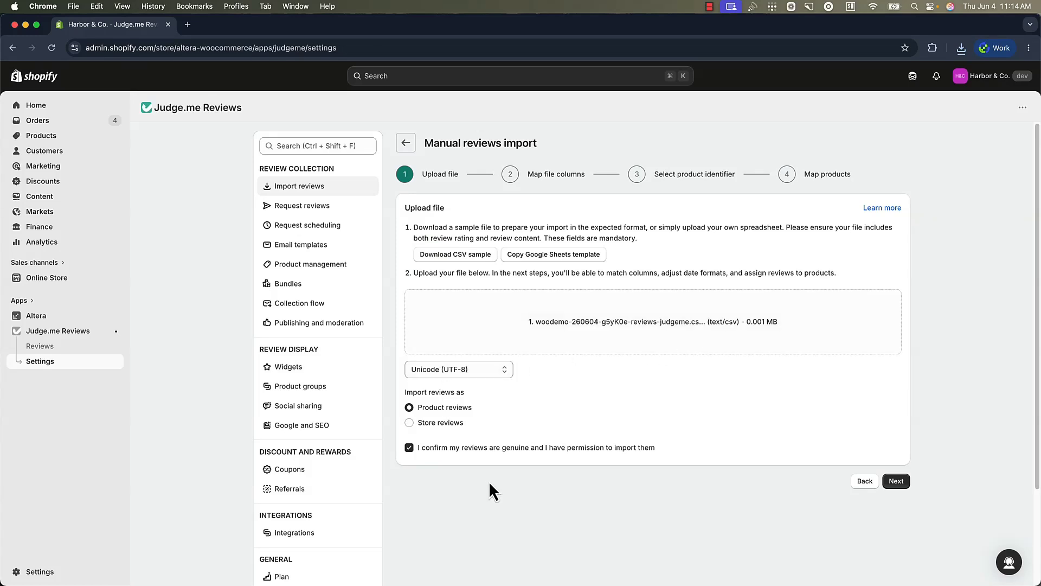
{"action": "left_click", "coordinate": [896, 483]}
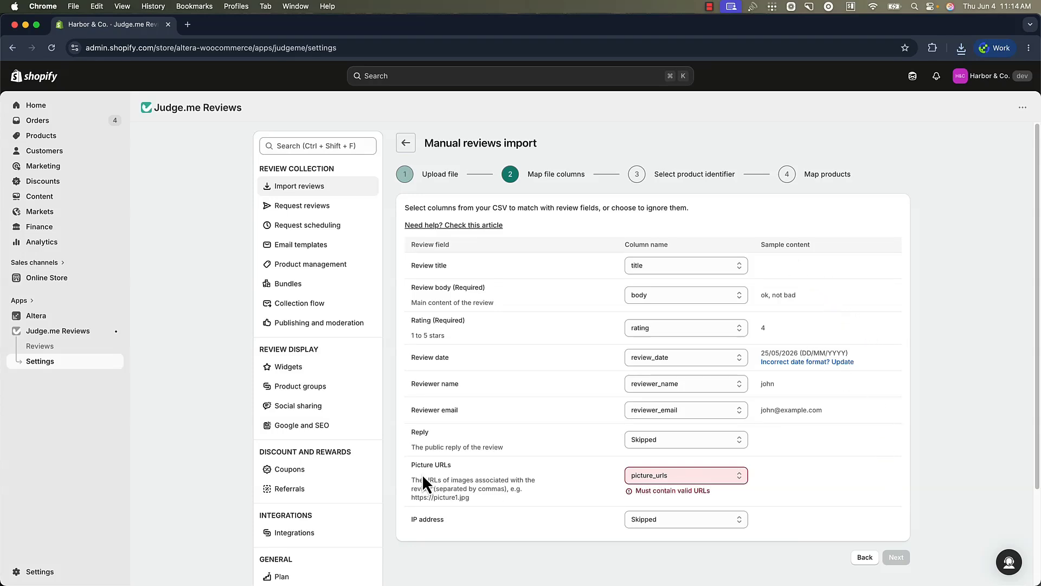
Set the Picture URLs review field to Skipped and accept the column mapping.
{"action": "left_click", "coordinate": [686, 480]}
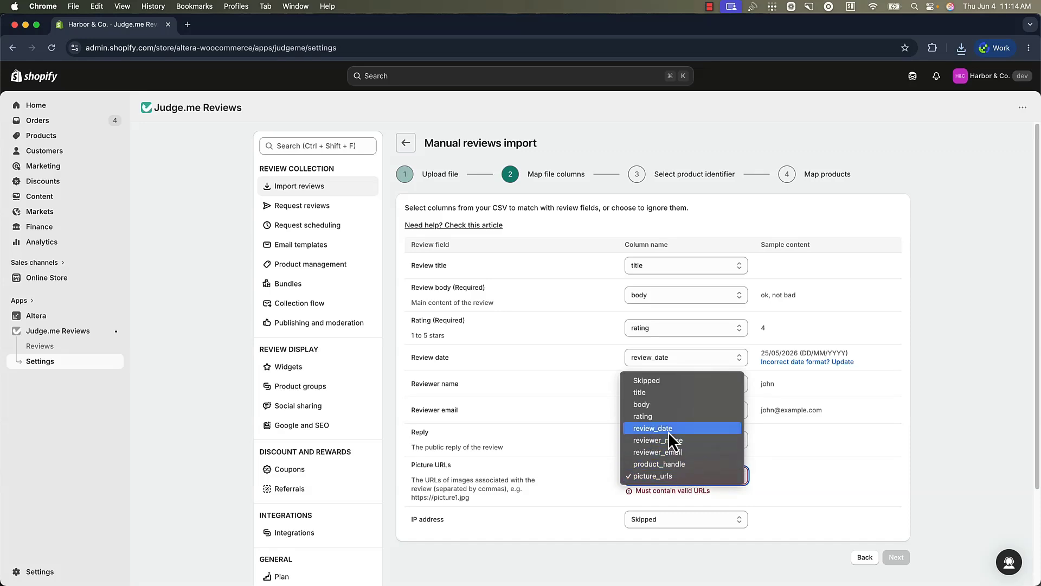
{"action": "left_click", "coordinate": [666, 381]}
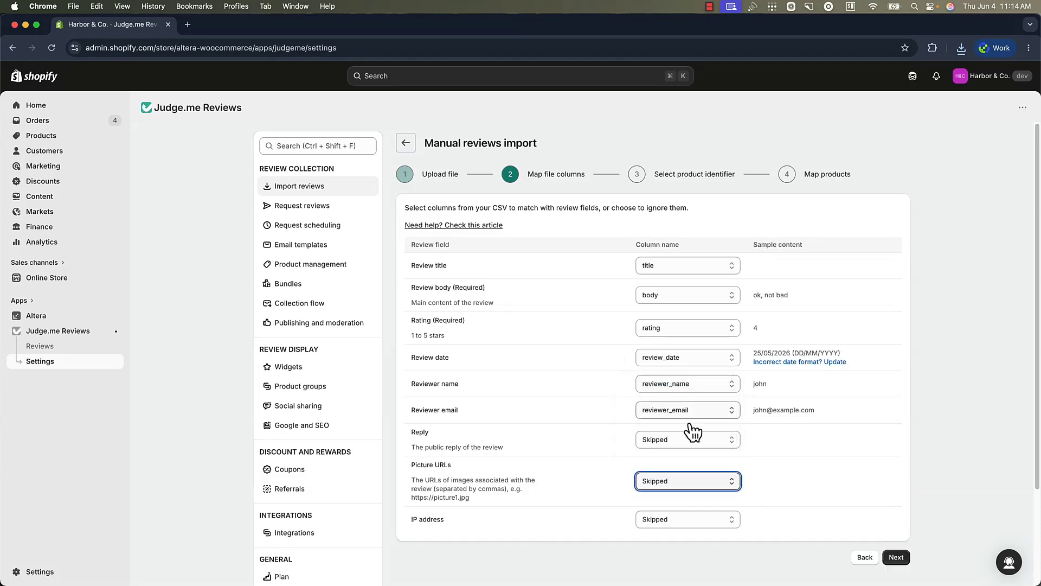
{"action": "left_click", "coordinate": [896, 557]}
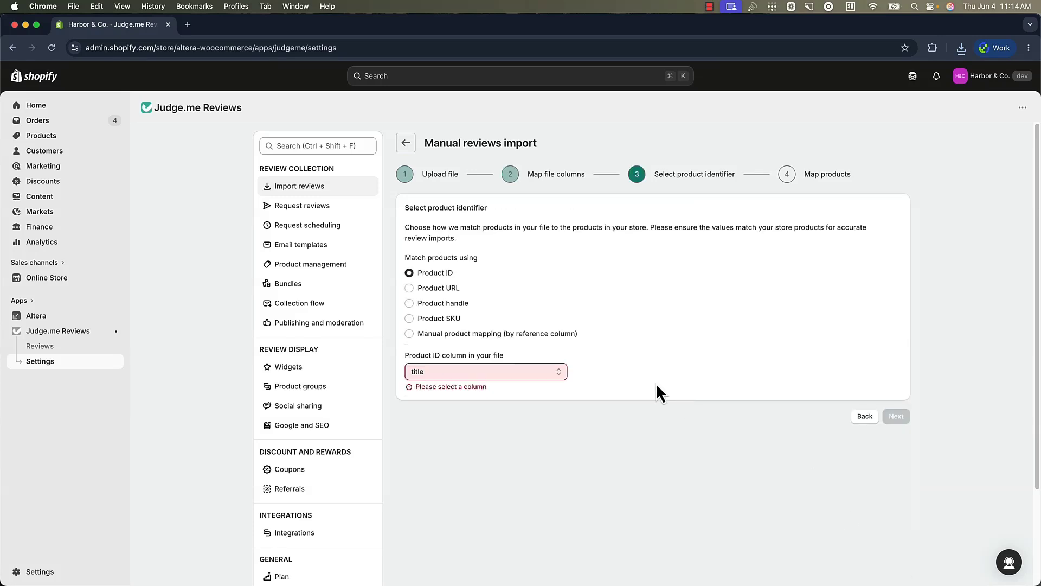
Match the reviews to store products by product handle, using the product_handle column.
{"action": "left_click", "coordinate": [473, 373]}
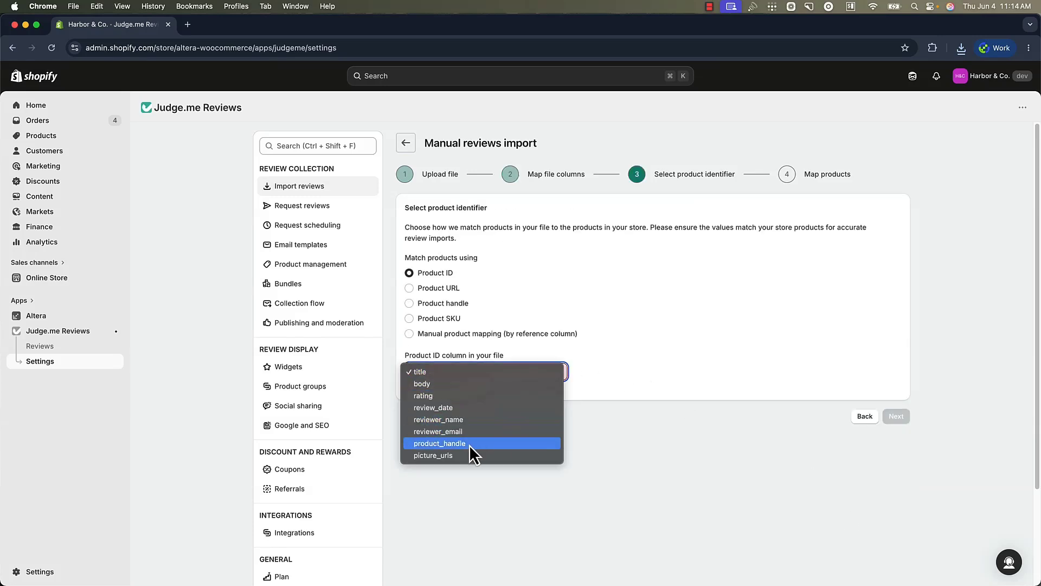
{"action": "left_click", "coordinate": [419, 302]}
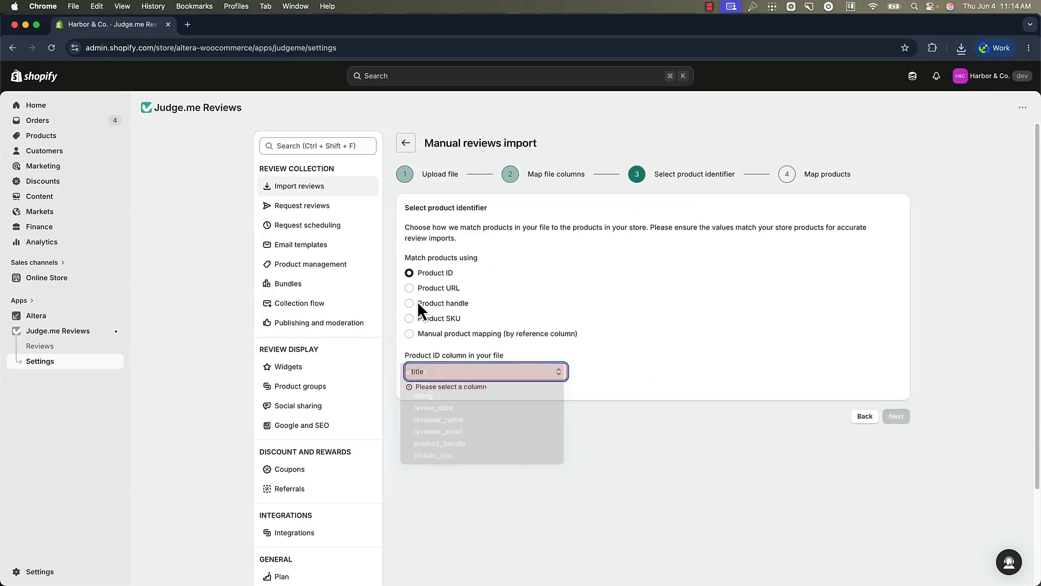
{"action": "left_click", "coordinate": [424, 304]}
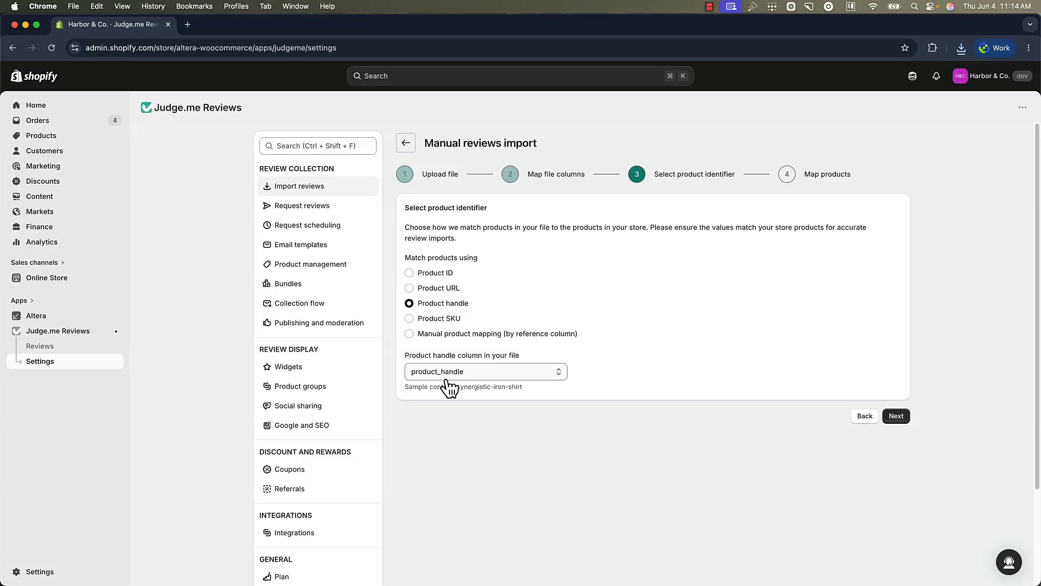
{"action": "left_click", "coordinate": [894, 417]}
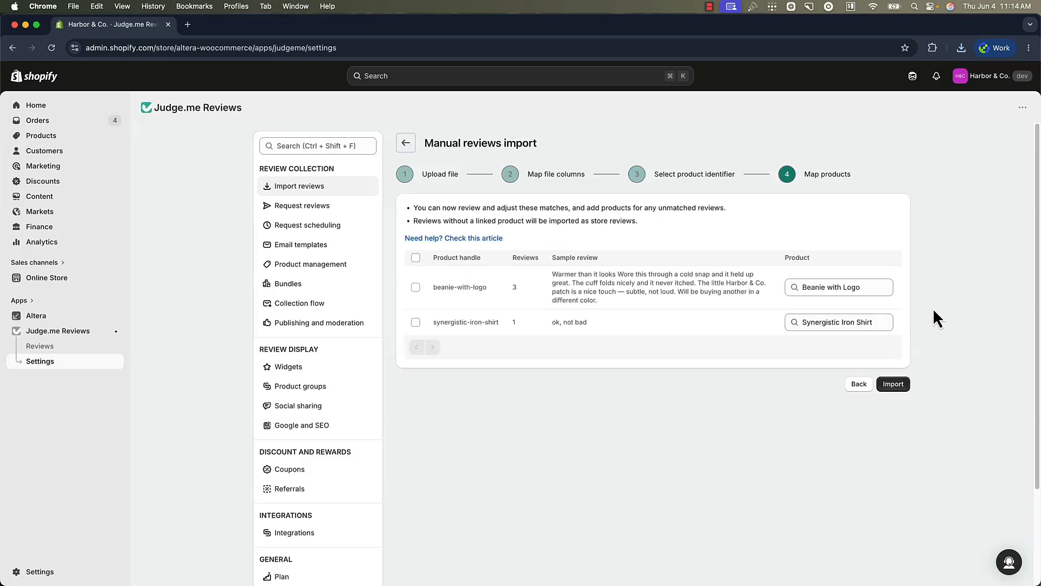
Import the reviews with the matched products, check the import log, and open the Judge.me reviews list.
{"action": "left_click", "coordinate": [896, 384]}
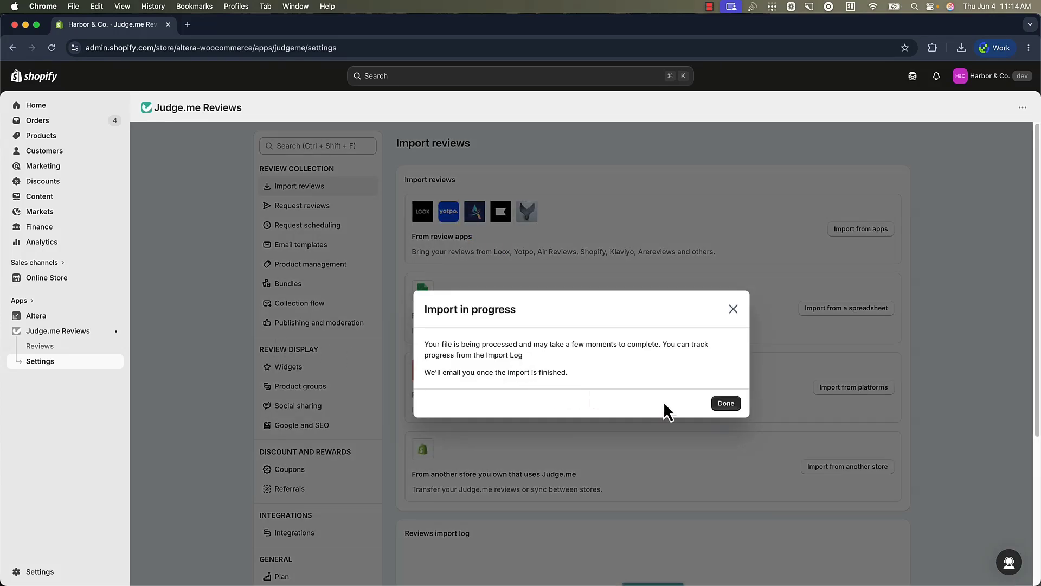
{"action": "left_click", "coordinate": [736, 404]}
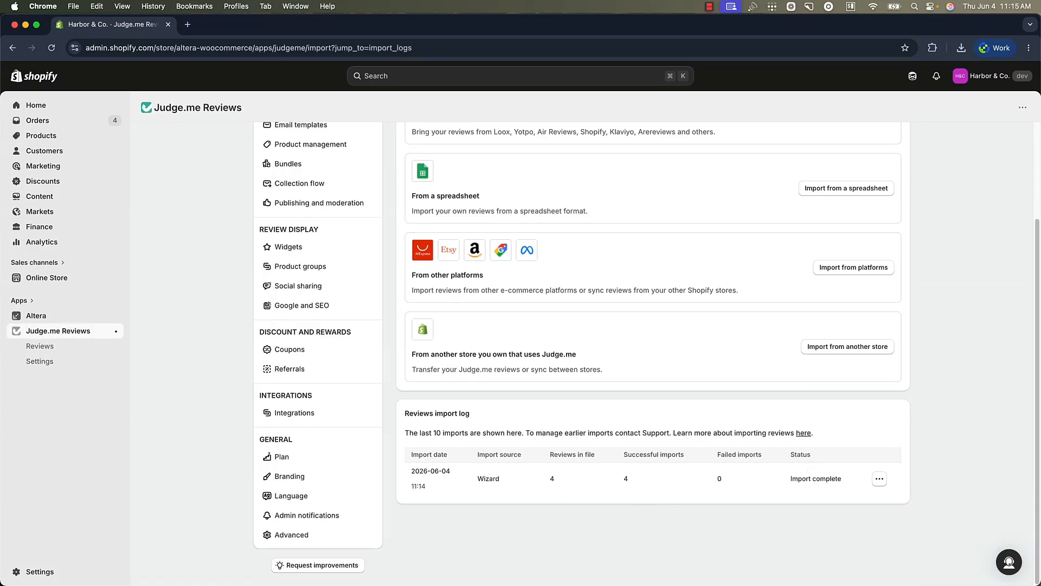
{"action": "left_click", "coordinate": [41, 349]}
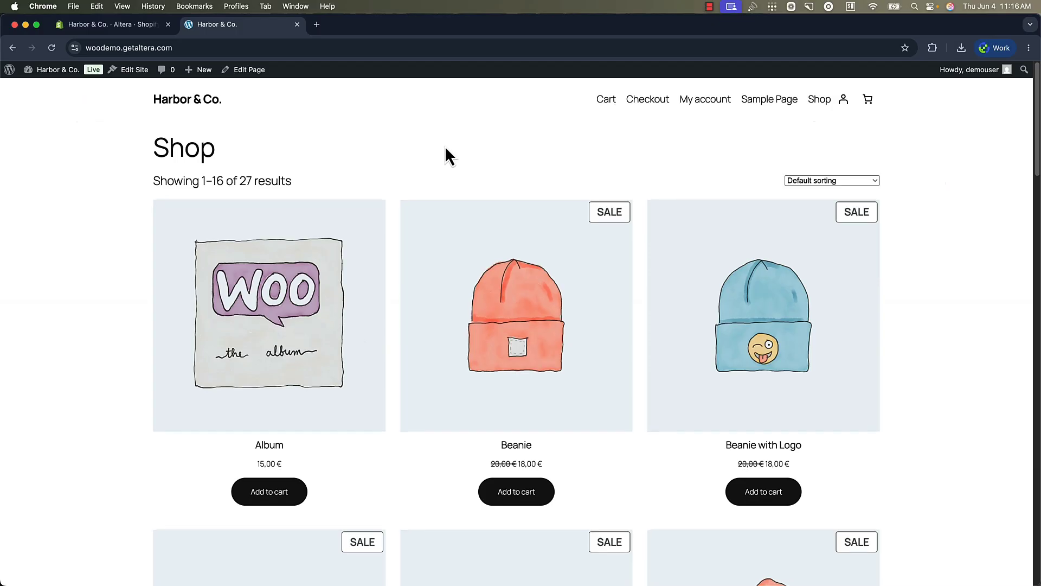
Look over the source WooCommerce shop page and open its Beanie product.
{"action": "scroll", "coordinate": [442, 216], "scroll_direction": "down", "scroll_amount": 4}
{"action": "scroll", "coordinate": [442, 216], "scroll_direction": "down", "scroll_amount": 5}
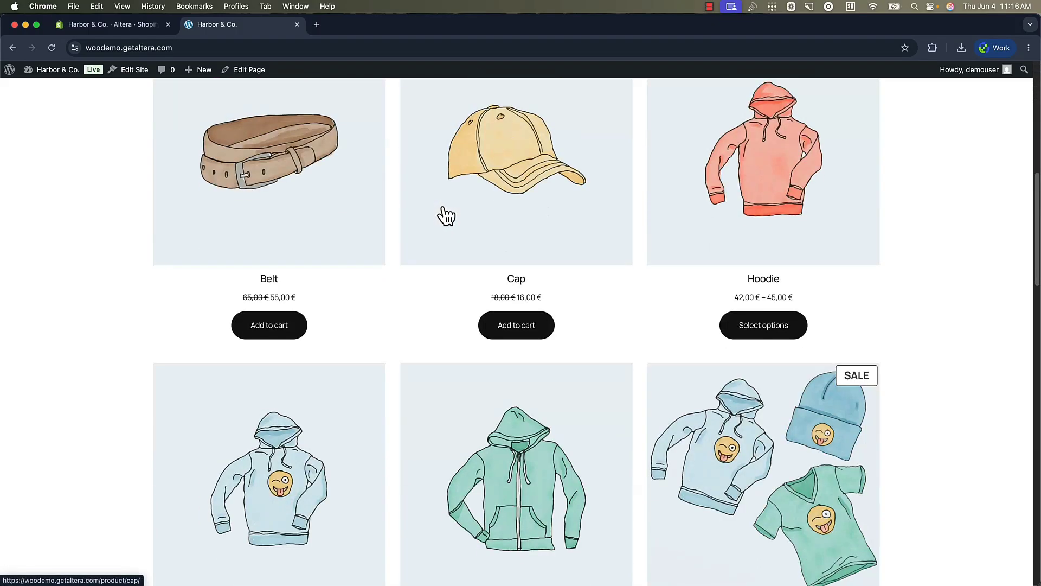
{"action": "scroll", "coordinate": [442, 212], "scroll_direction": "up", "scroll_amount": 9}
{"action": "left_click", "coordinate": [518, 256]}
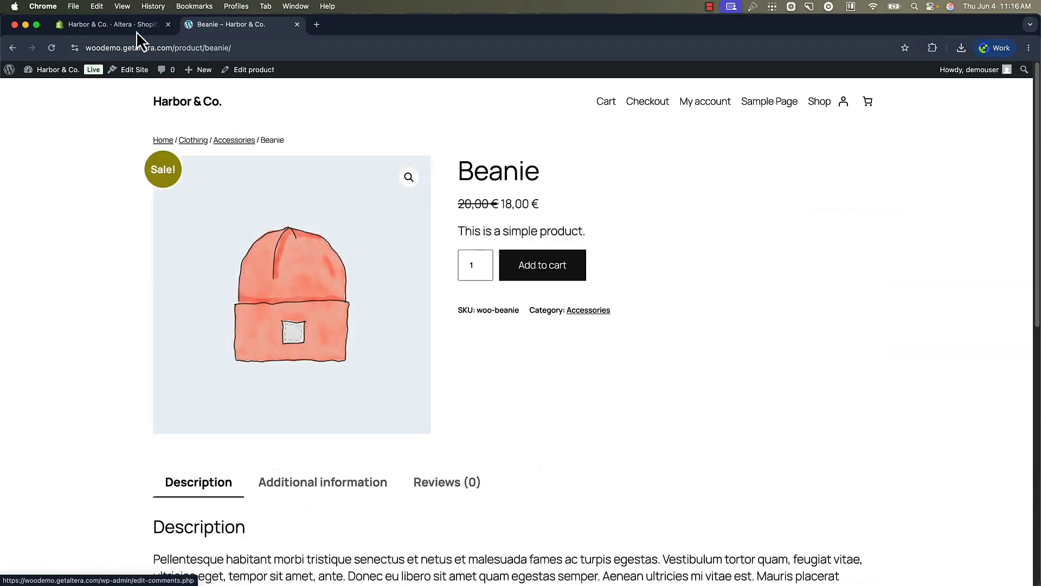
Return to Altera and review the woodemo.getaltera.com migration job and the Woodemo import job.
{"action": "left_click", "coordinate": [131, 30]}
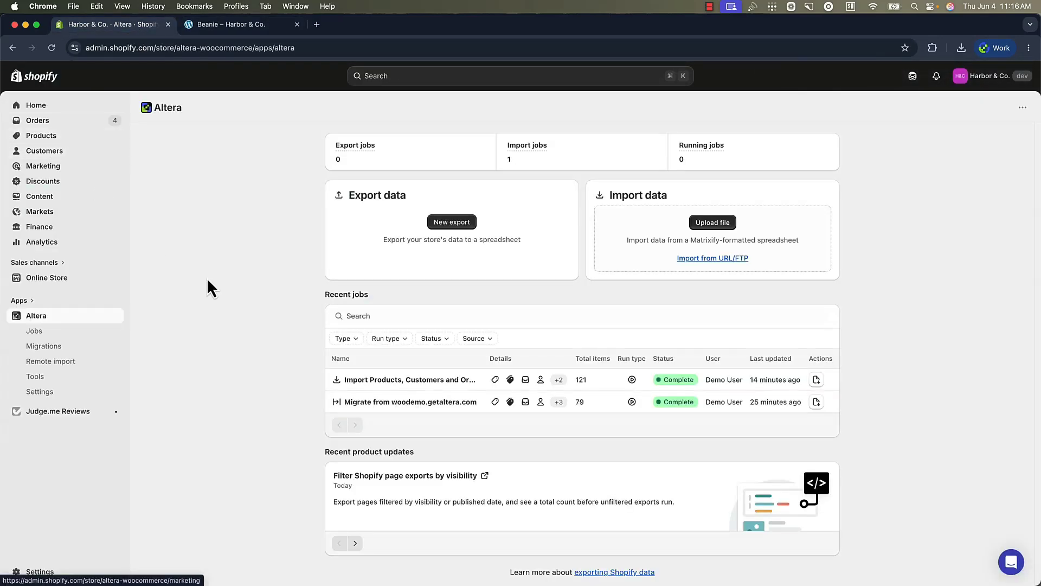
{"action": "left_click", "coordinate": [351, 404]}
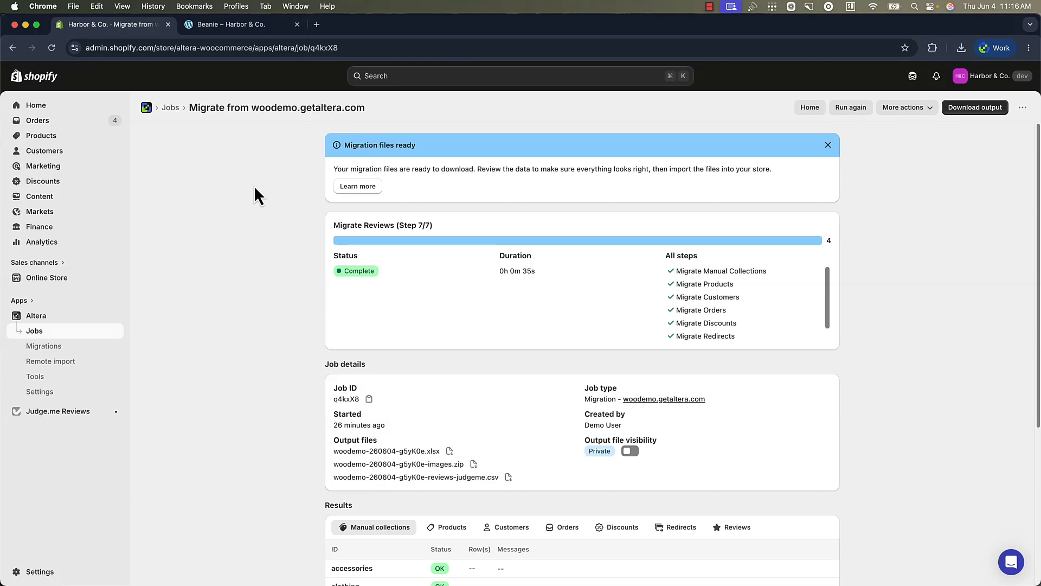
{"action": "left_click", "coordinate": [171, 107]}
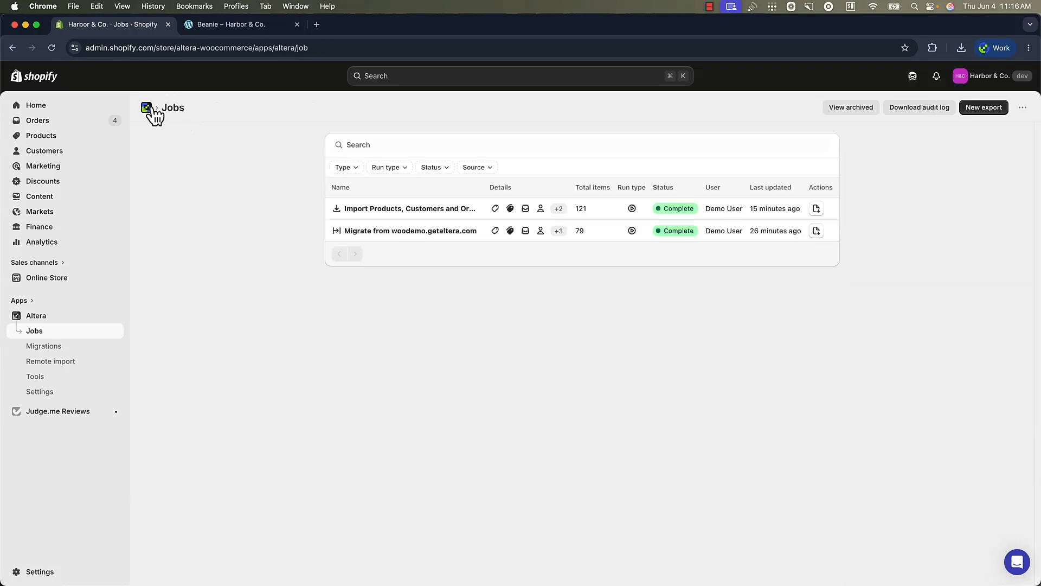
{"action": "left_click", "coordinate": [359, 208]}
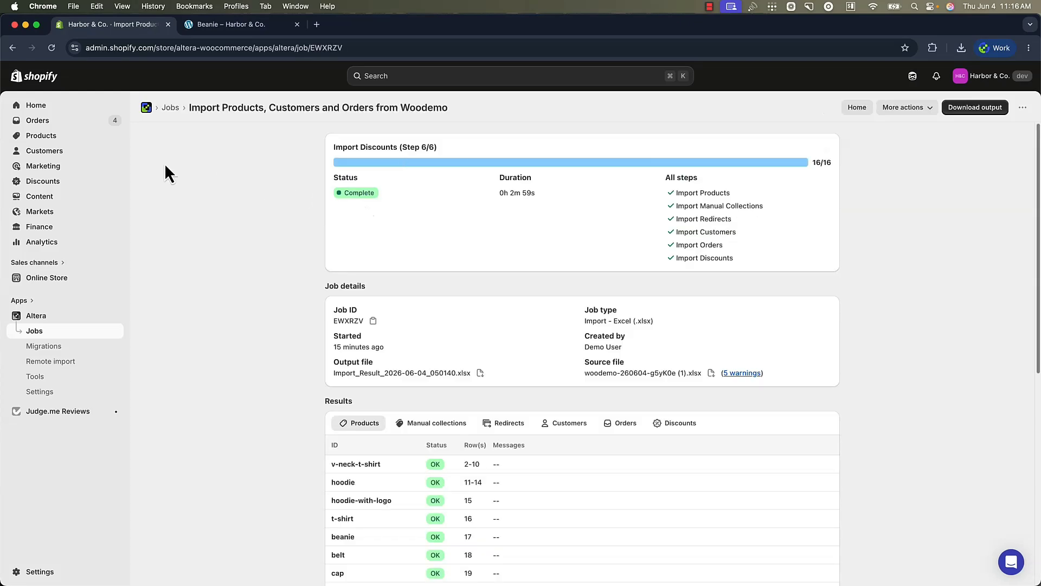
Look through the imported records in the store's order and product lists.
{"action": "left_click", "coordinate": [48, 122]}
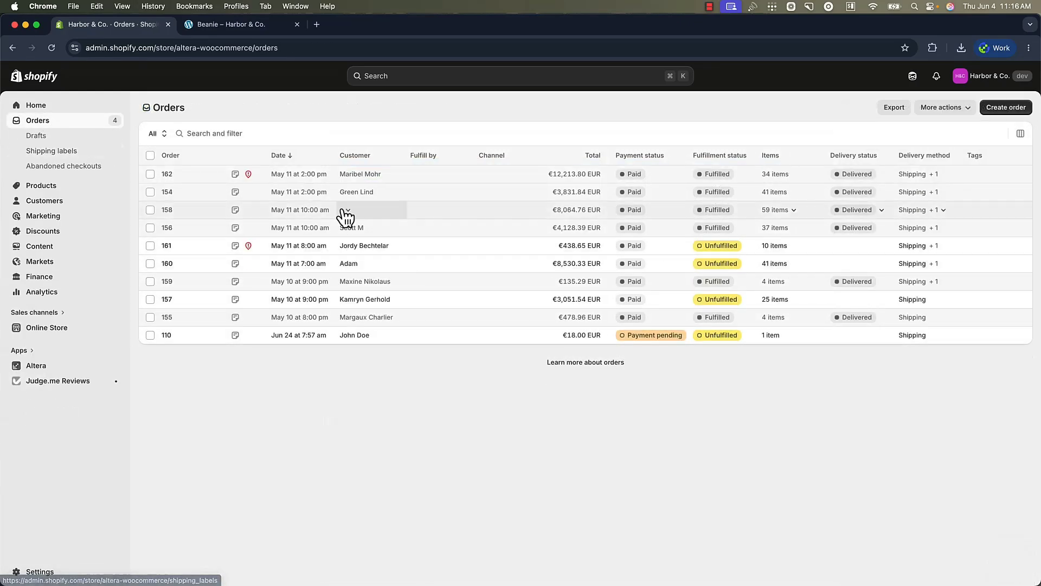
{"action": "left_click", "coordinate": [46, 187]}
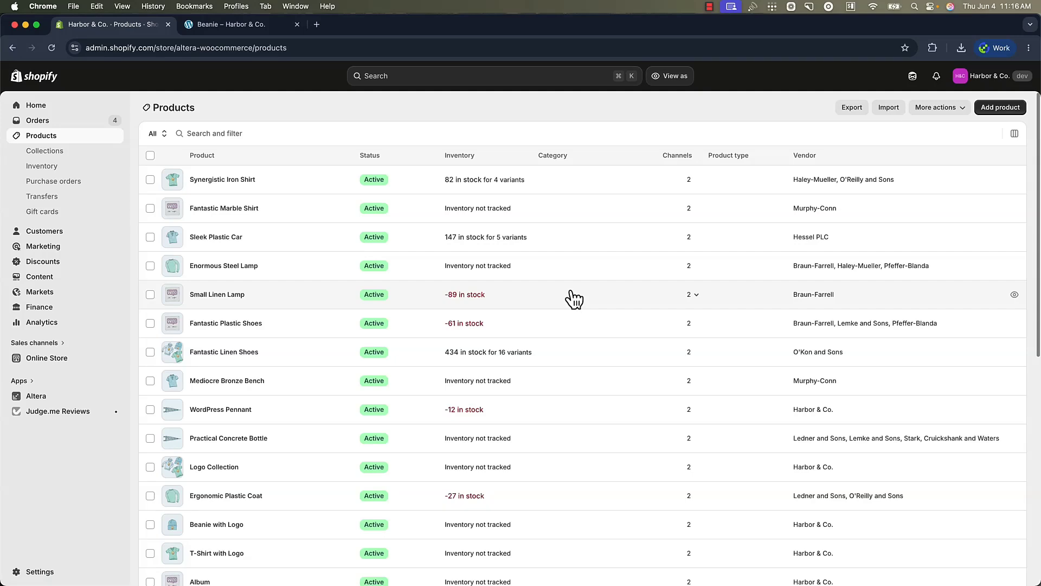
{"action": "scroll", "coordinate": [565, 302], "scroll_direction": "down", "scroll_amount": 3}
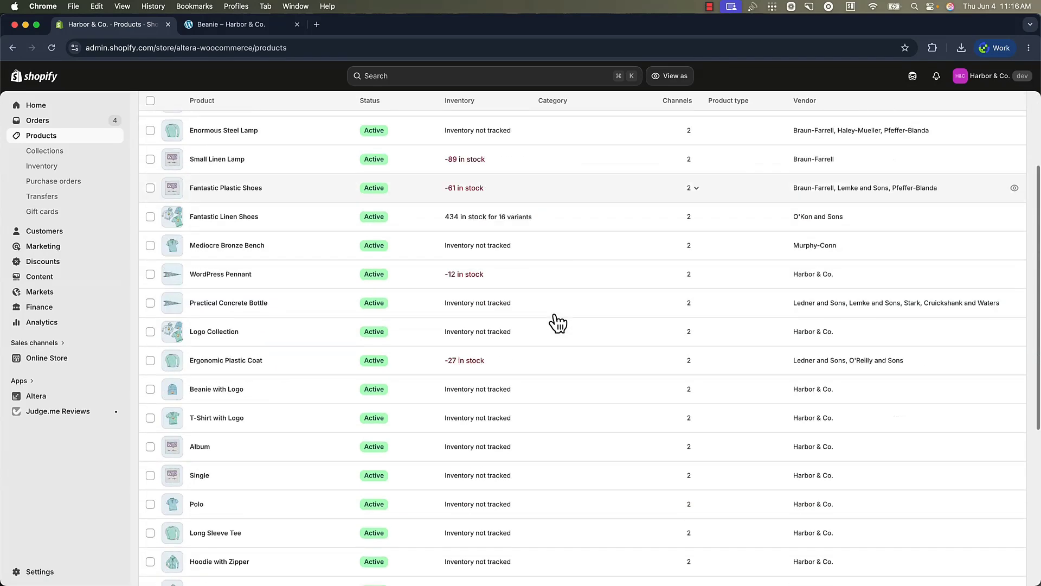